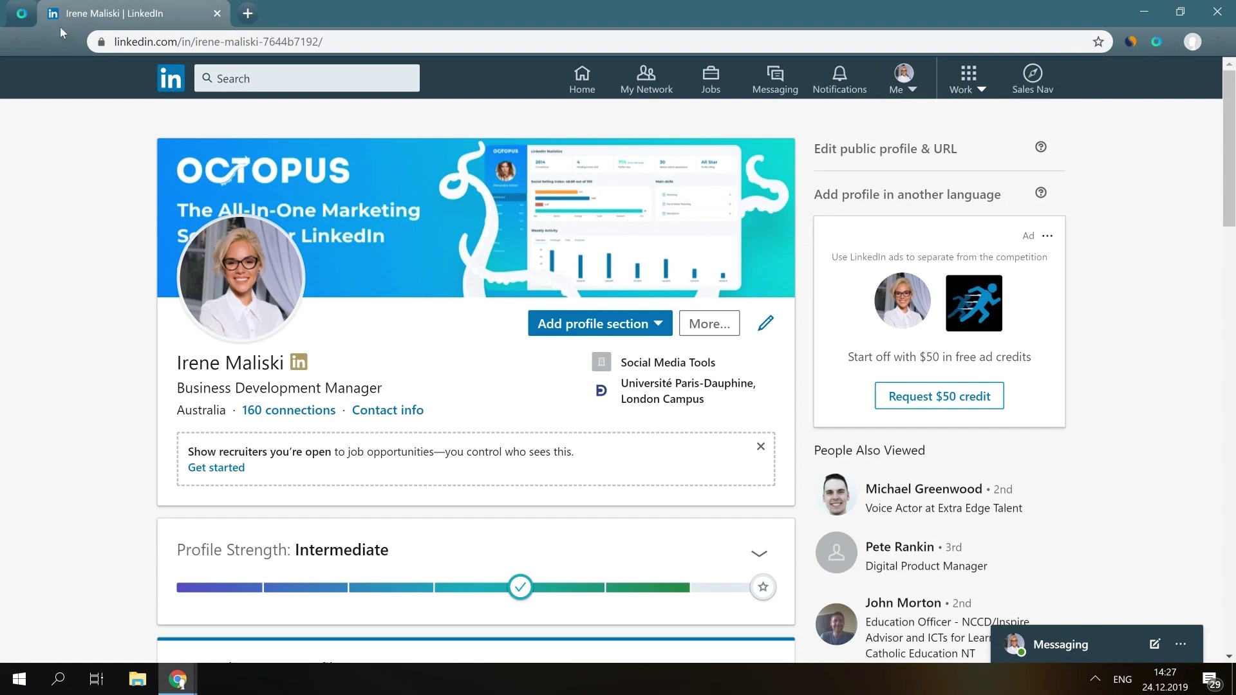
Create a new connect campaign named 'Funnel 1 Aust CEOs' in Octopus CRM.
click(21, 14)
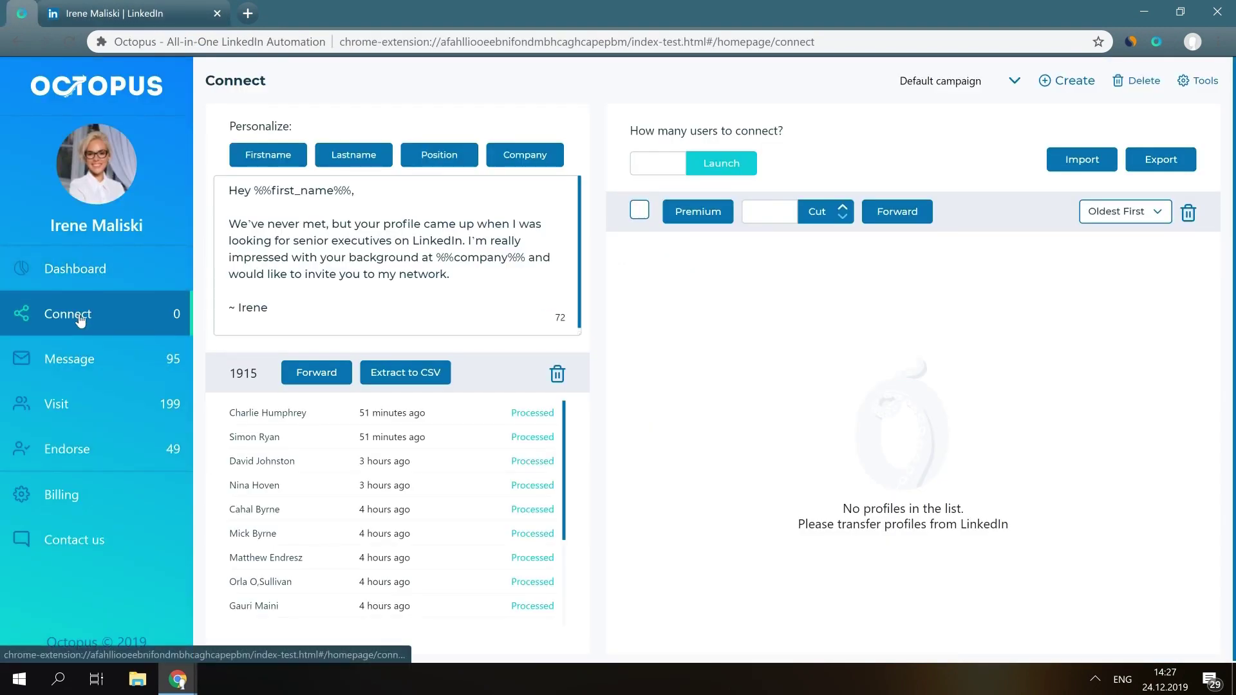
click(1060, 85)
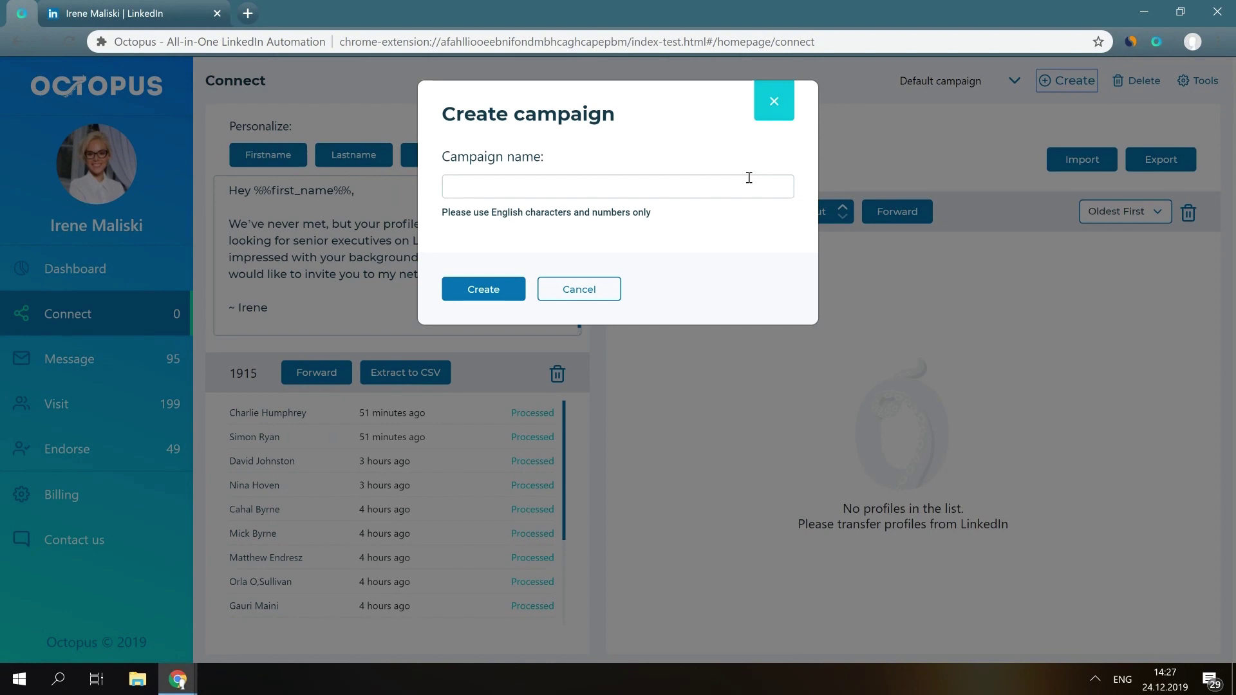
click(749, 186)
text(Funnel Audit CEOs)
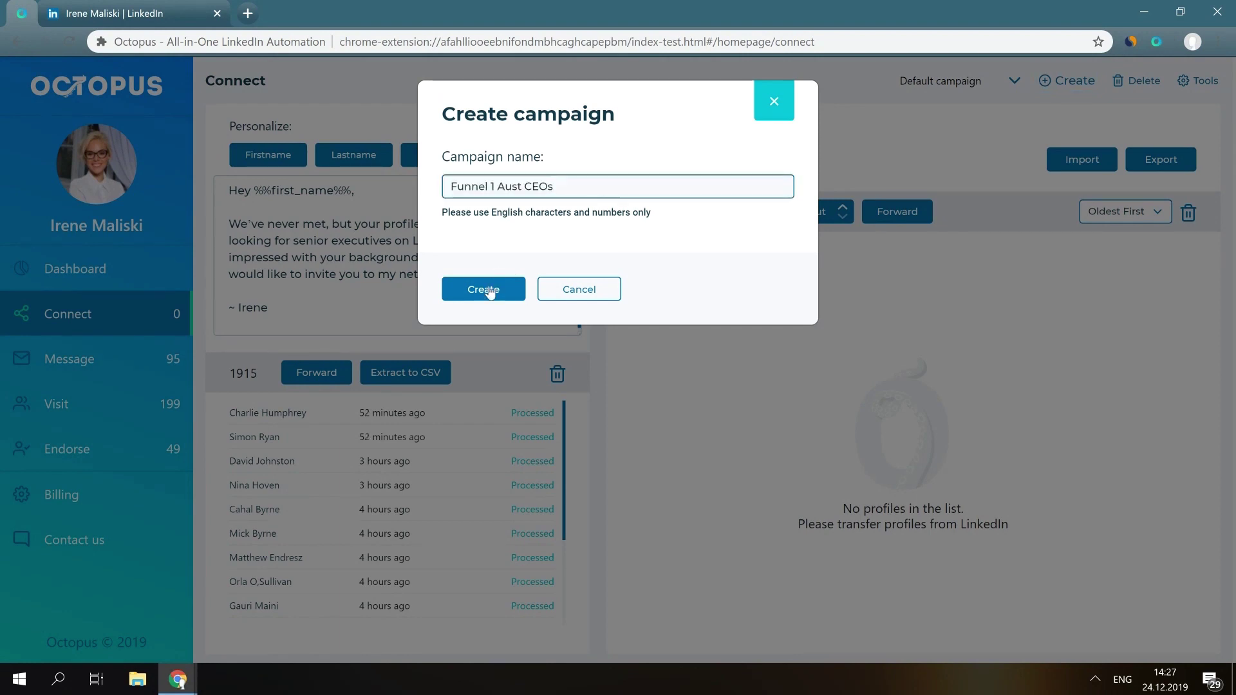
click(486, 288)
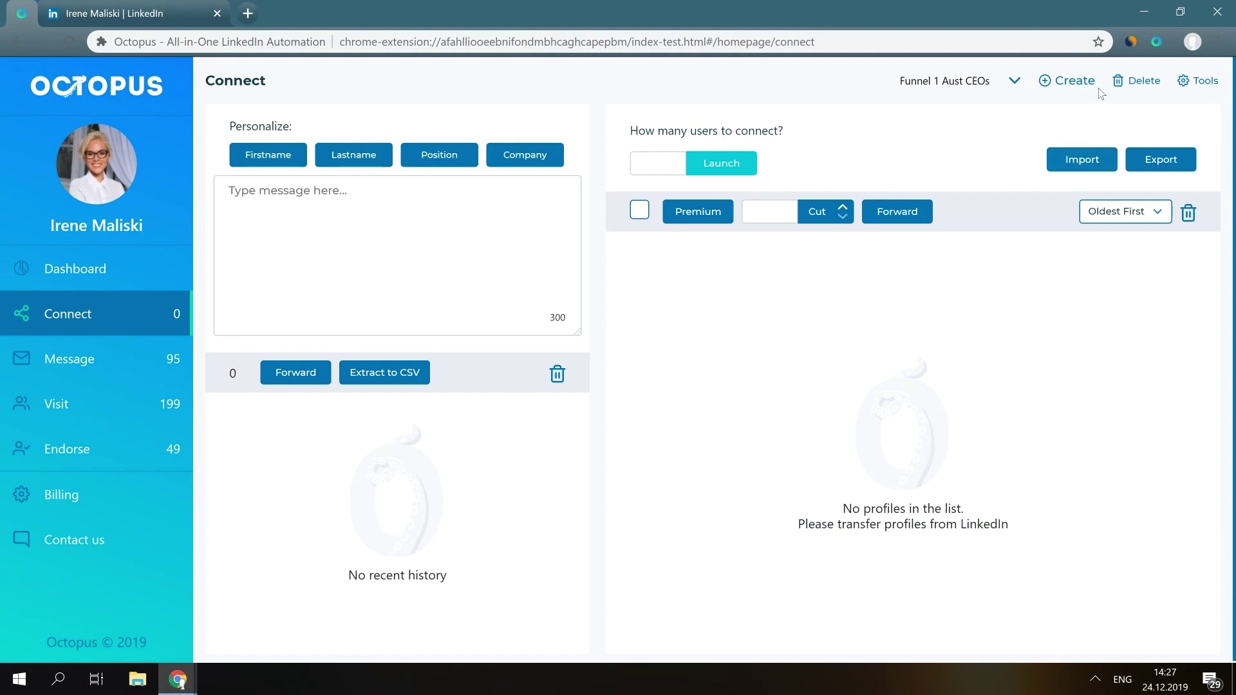
Create a second connect campaign named 'Funnel 2 Canada'.
click(1067, 80)
click(609, 190)
text(Funnel 2 Cand)
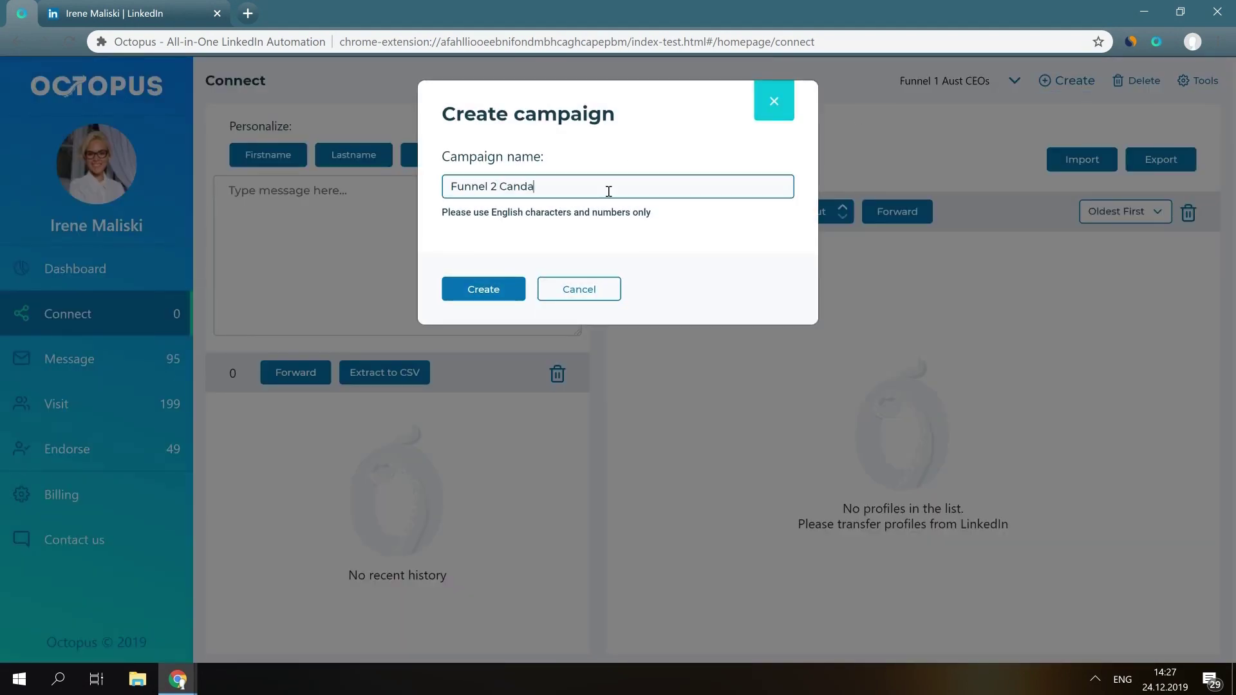
text(a)
key(BackSpace)
key(BackSpace)
text(ada)
click(483, 288)
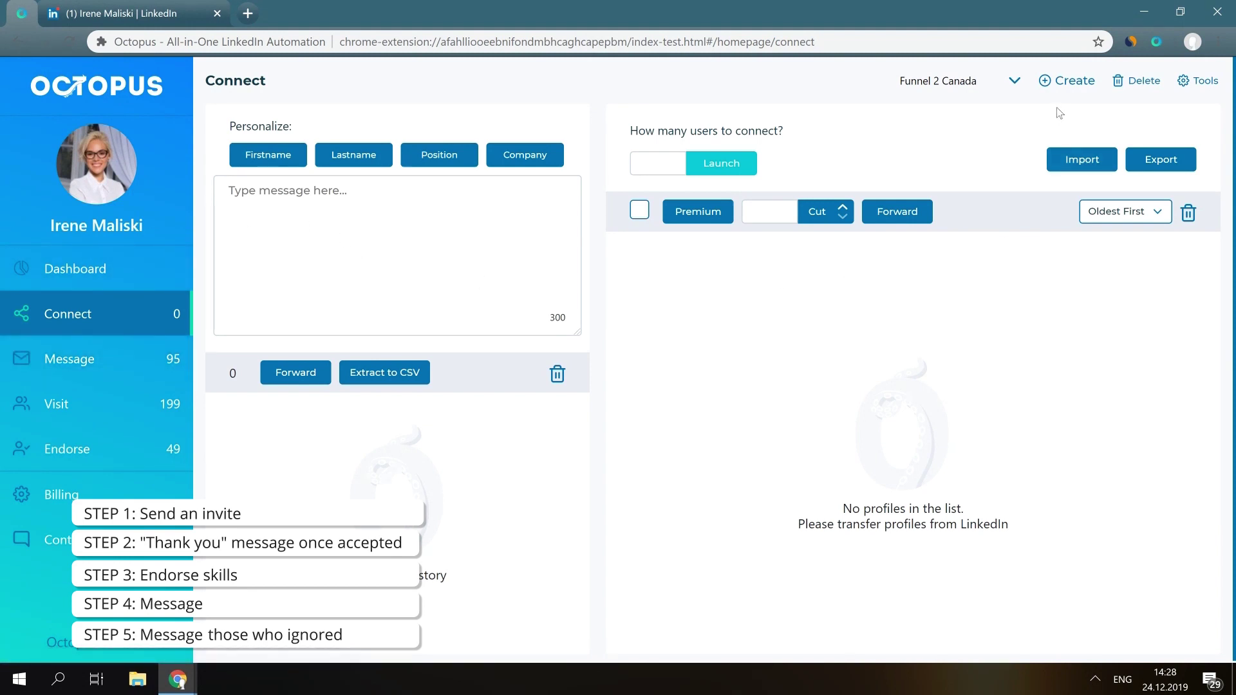
Create a connect campaign named 'Funnel 1 Step 1'.
click(1070, 80)
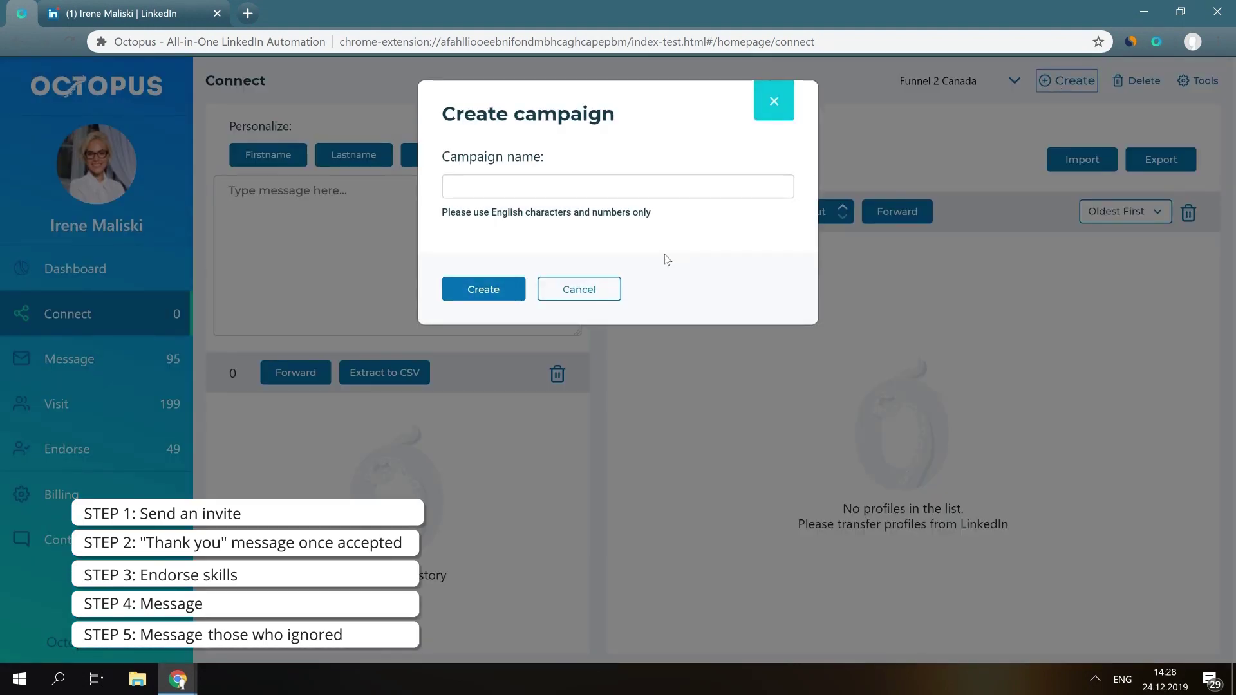
click(613, 190)
text(Funnel 1 Step 1)
click(483, 288)
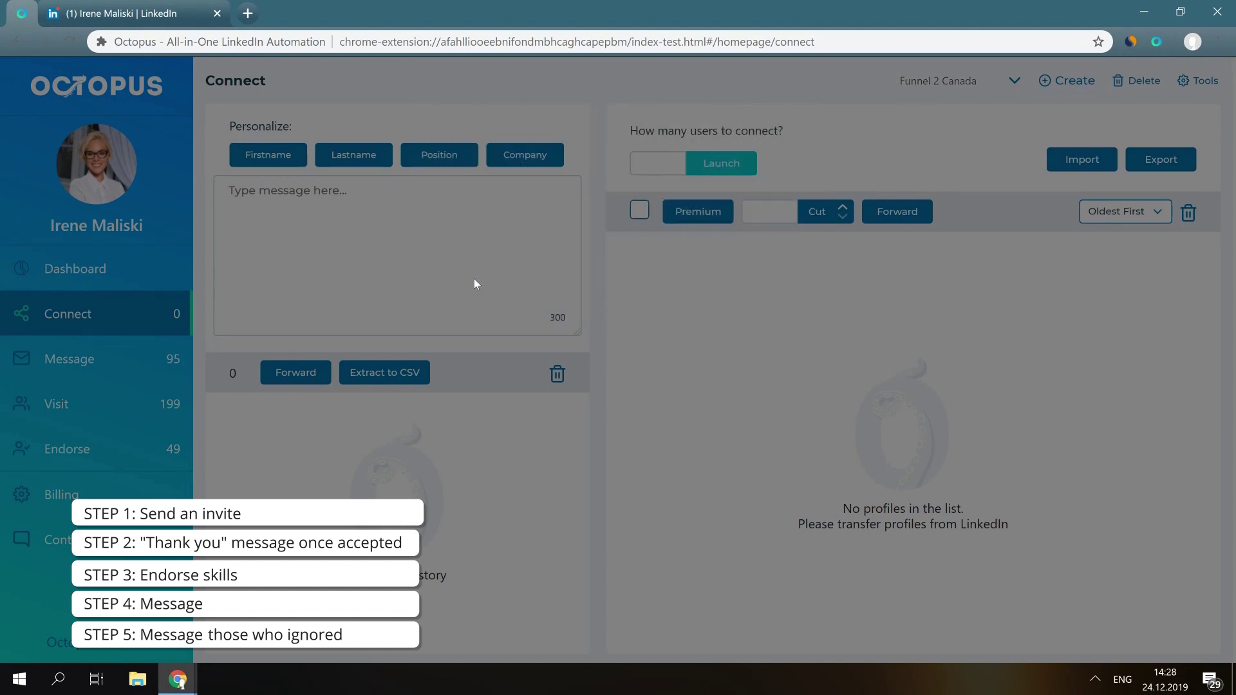
Create message campaigns 'Thank you Step 2', 'Follow up 1 Step 4' and 'Follow up 2 Step 5'.
click(105, 377)
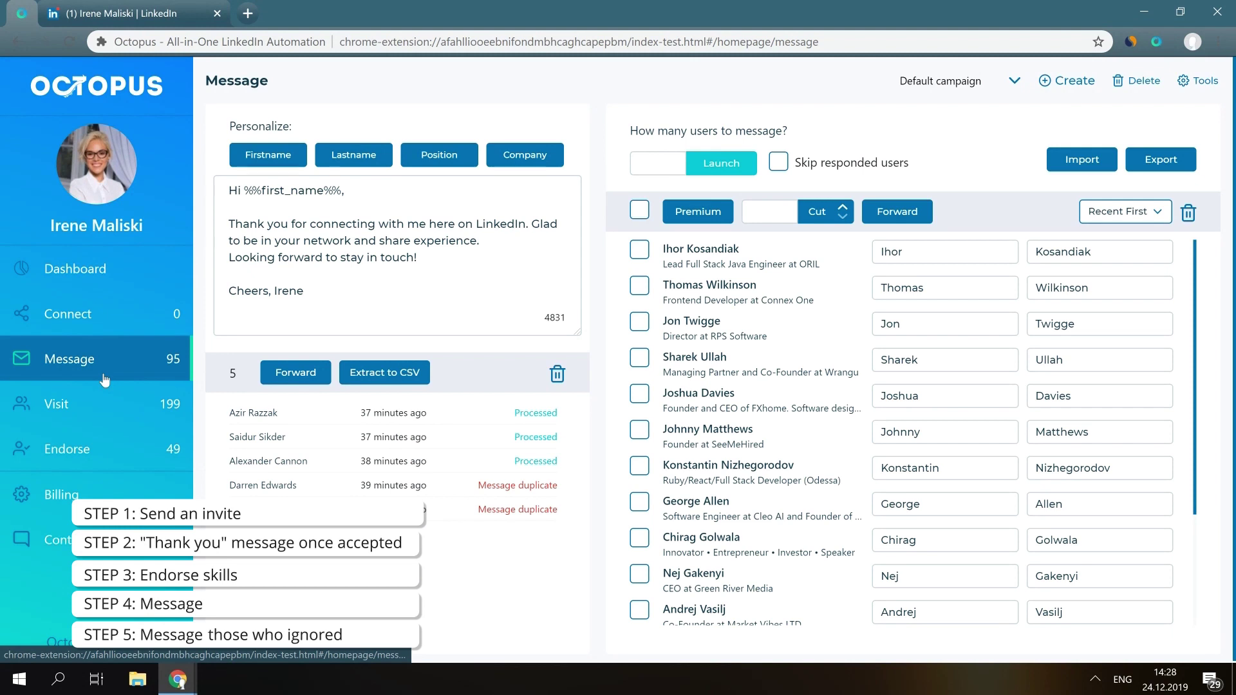
click(1068, 83)
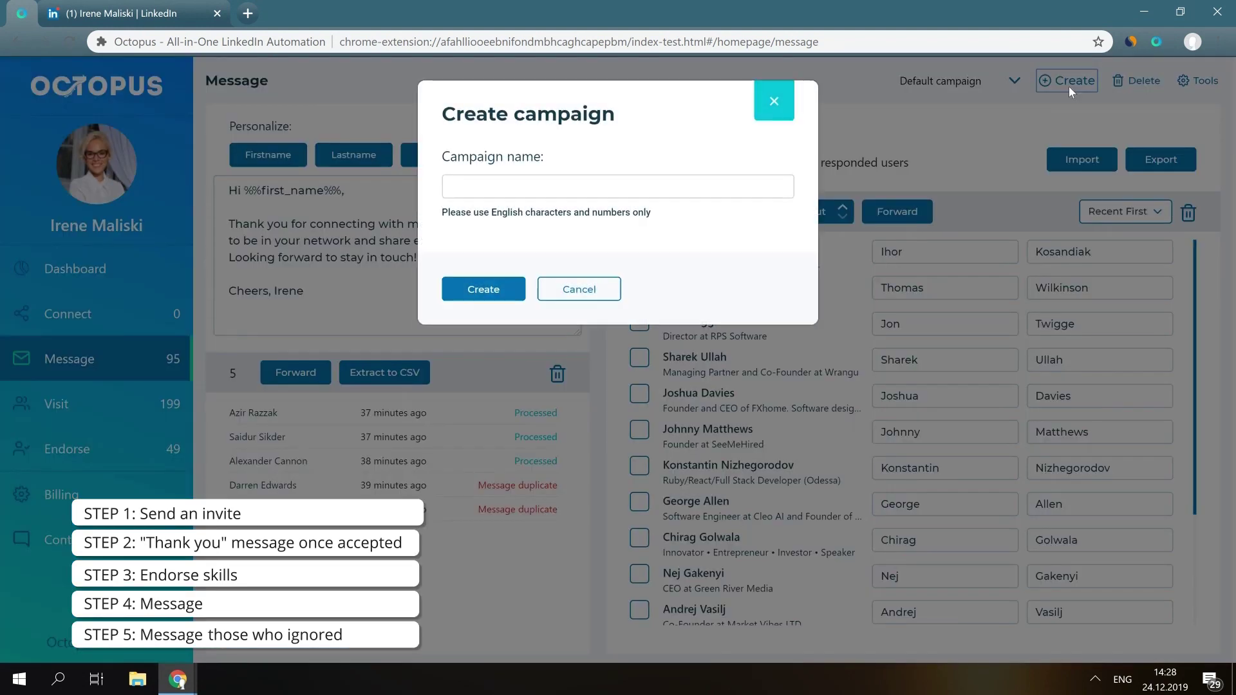
click(712, 186)
text(Thank you Step 2)
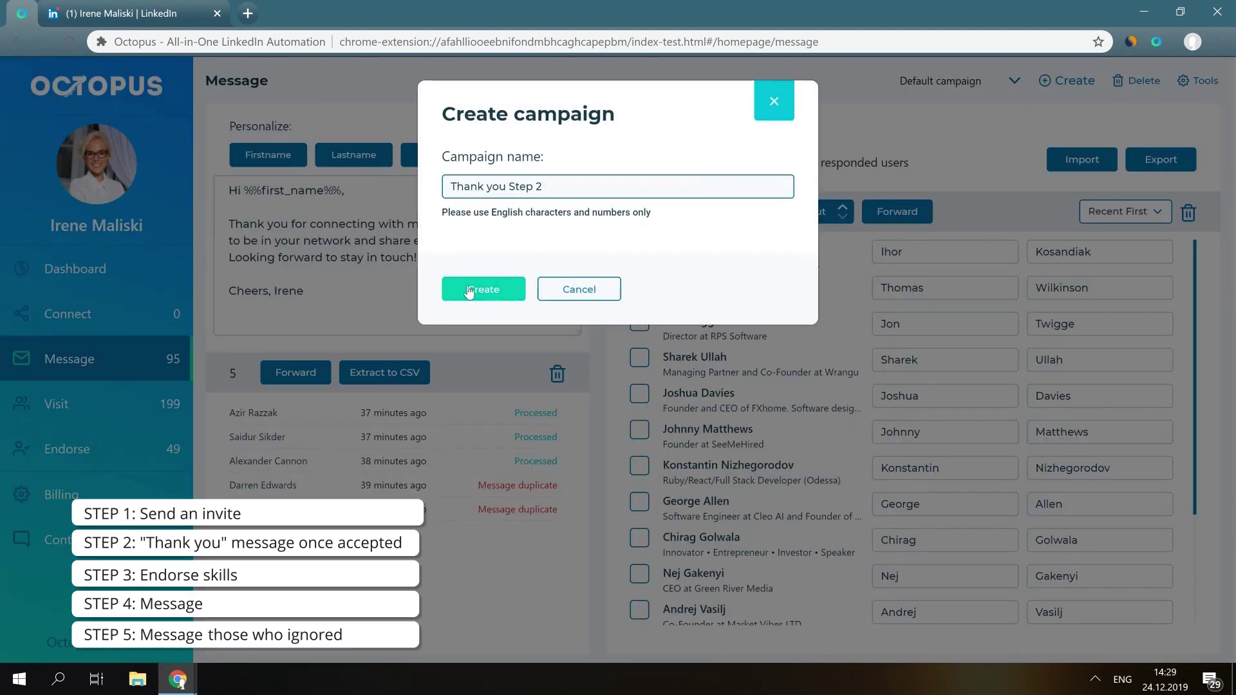
click(474, 288)
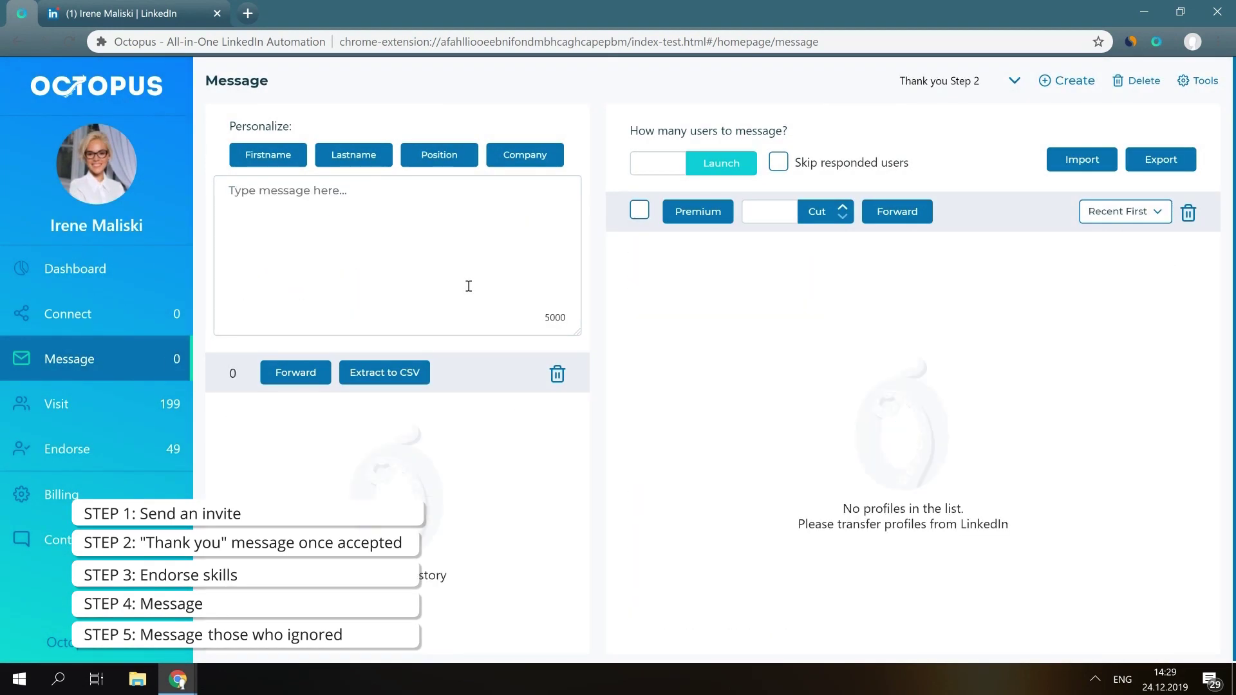
click(1063, 83)
click(520, 189)
text(Follow up 1 Step 4)
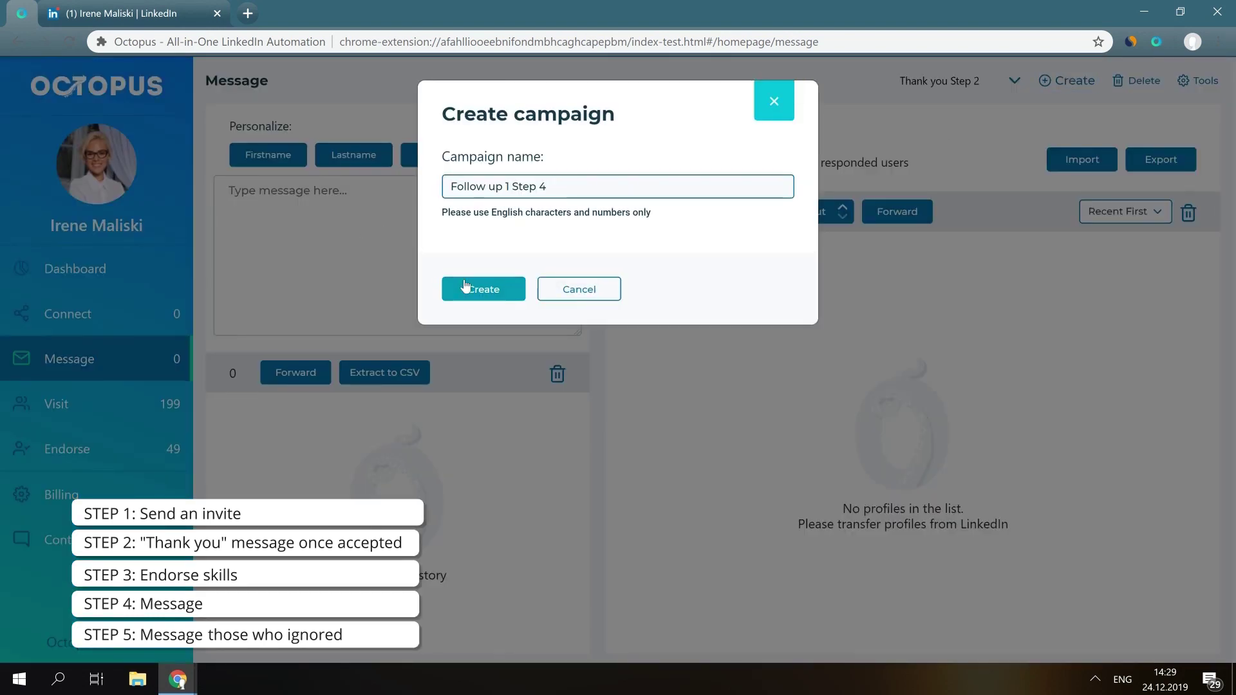
click(466, 287)
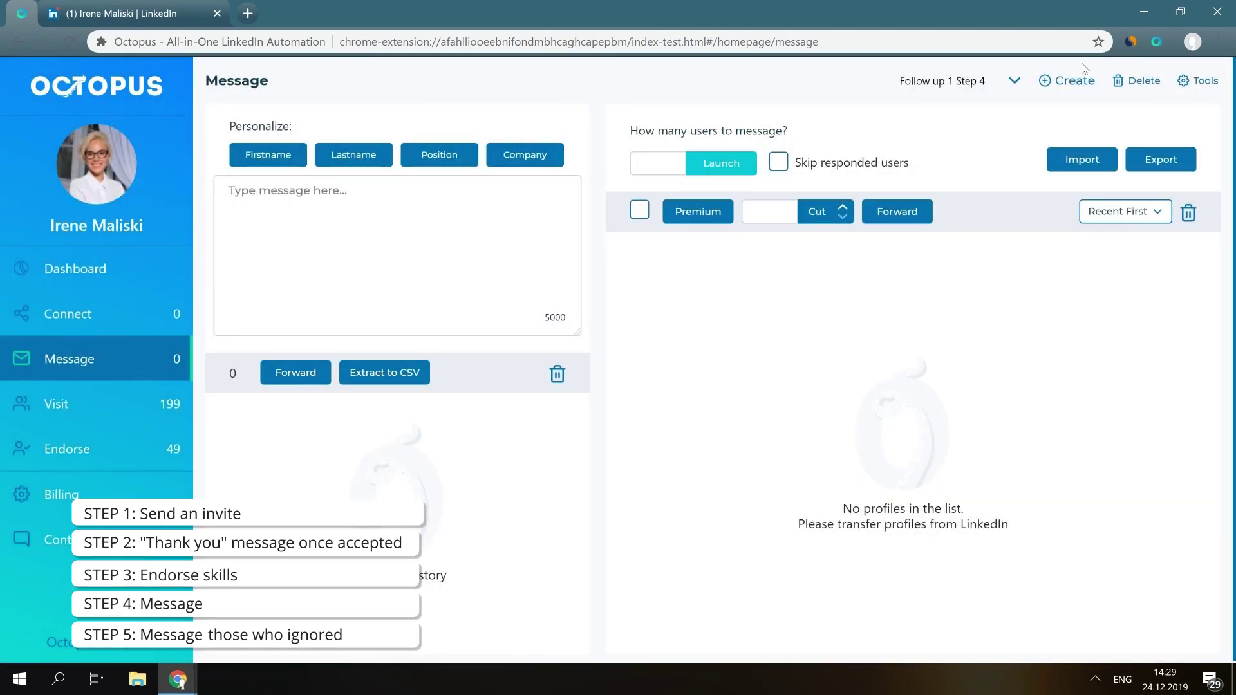
click(1069, 82)
click(566, 180)
text(Follow up 2 Step 5)
click(472, 294)
Create an endorsement campaign named 'Endorse Step 3', then return to the Connect page.
click(128, 448)
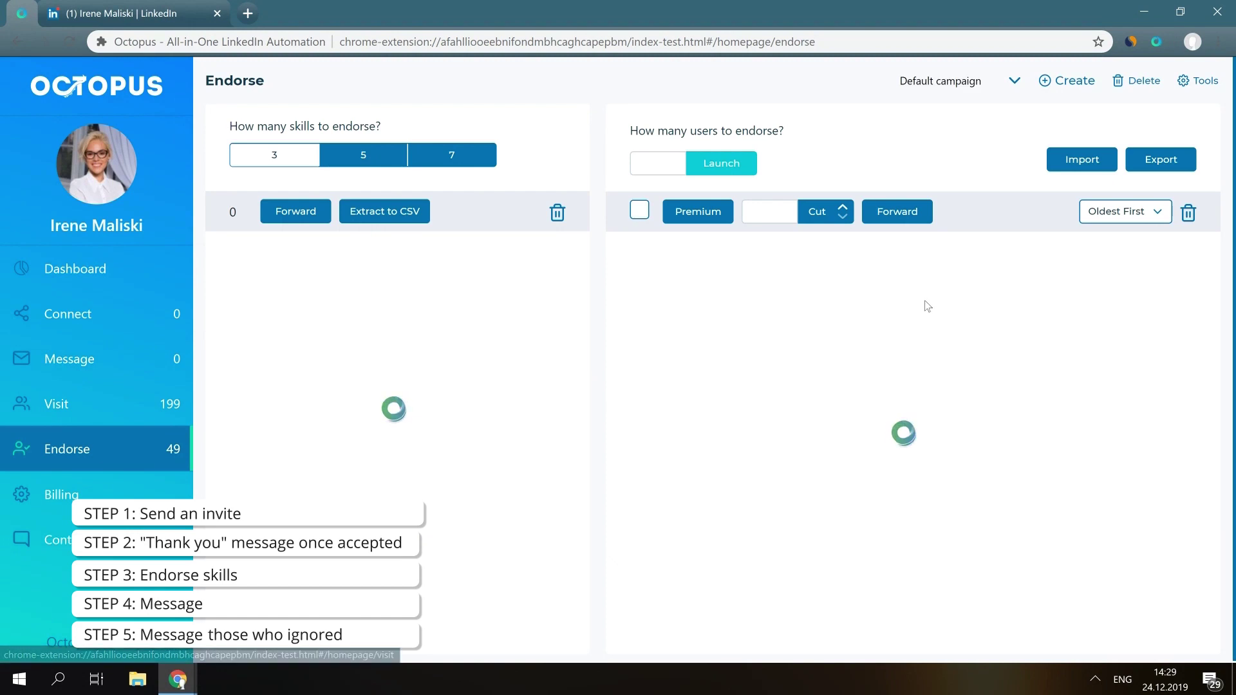
click(1058, 83)
click(608, 182)
text(Endorse Step 3)
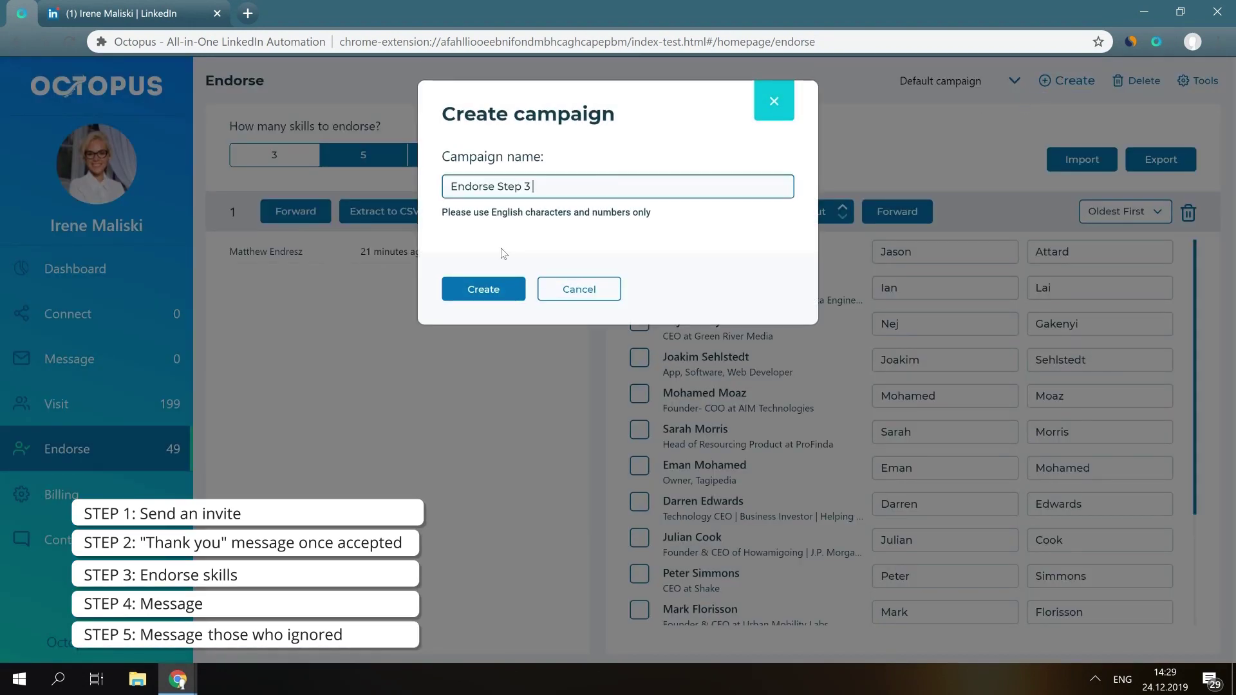
click(483, 290)
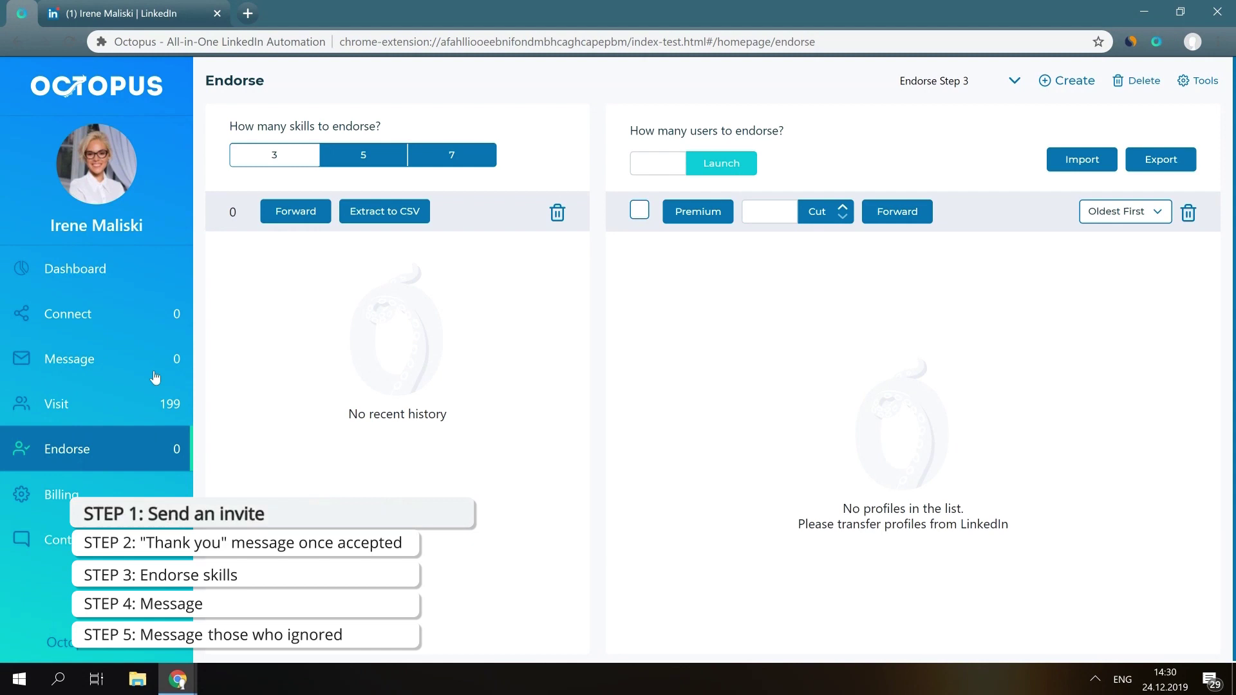
click(136, 326)
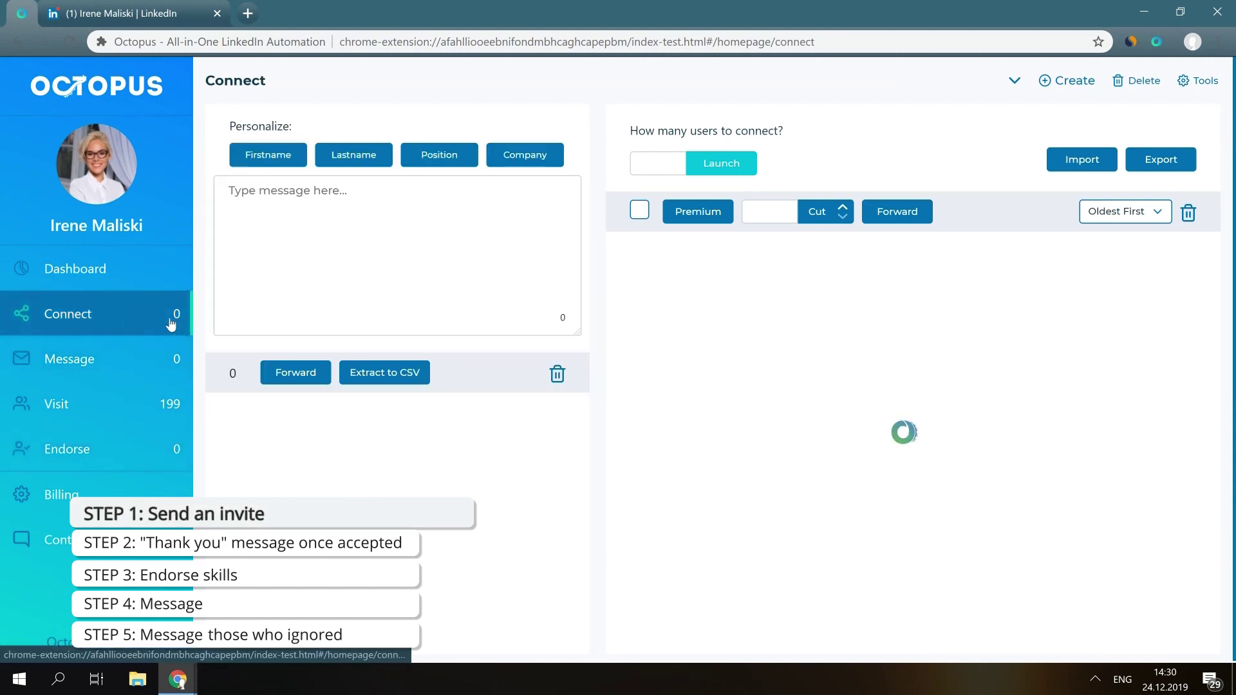
Untick Default campaign under Link campaigns in the connect campaign settings and save.
click(1201, 84)
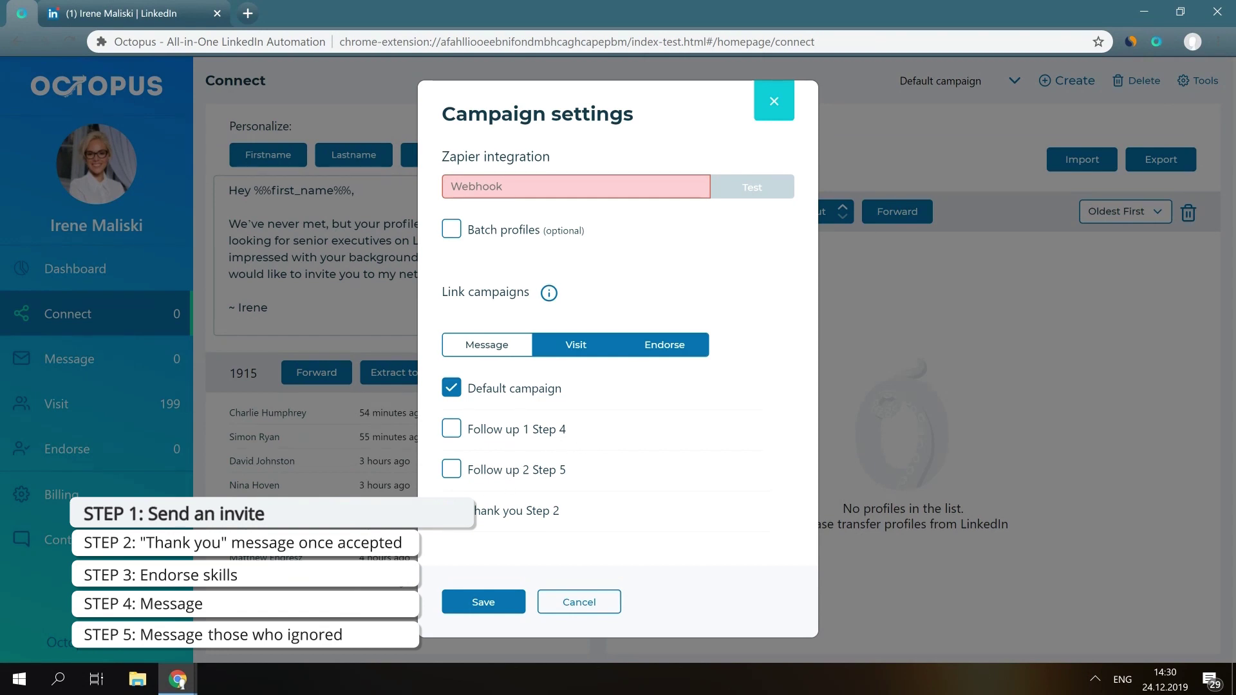
click(451, 387)
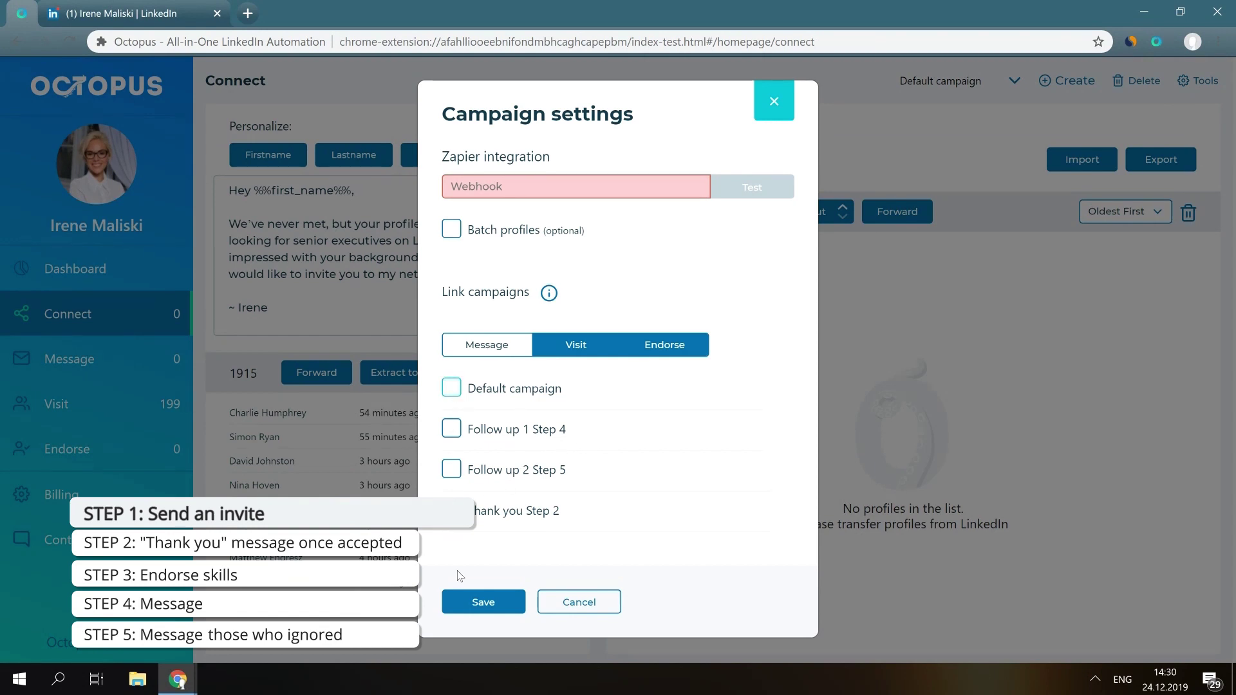
click(468, 603)
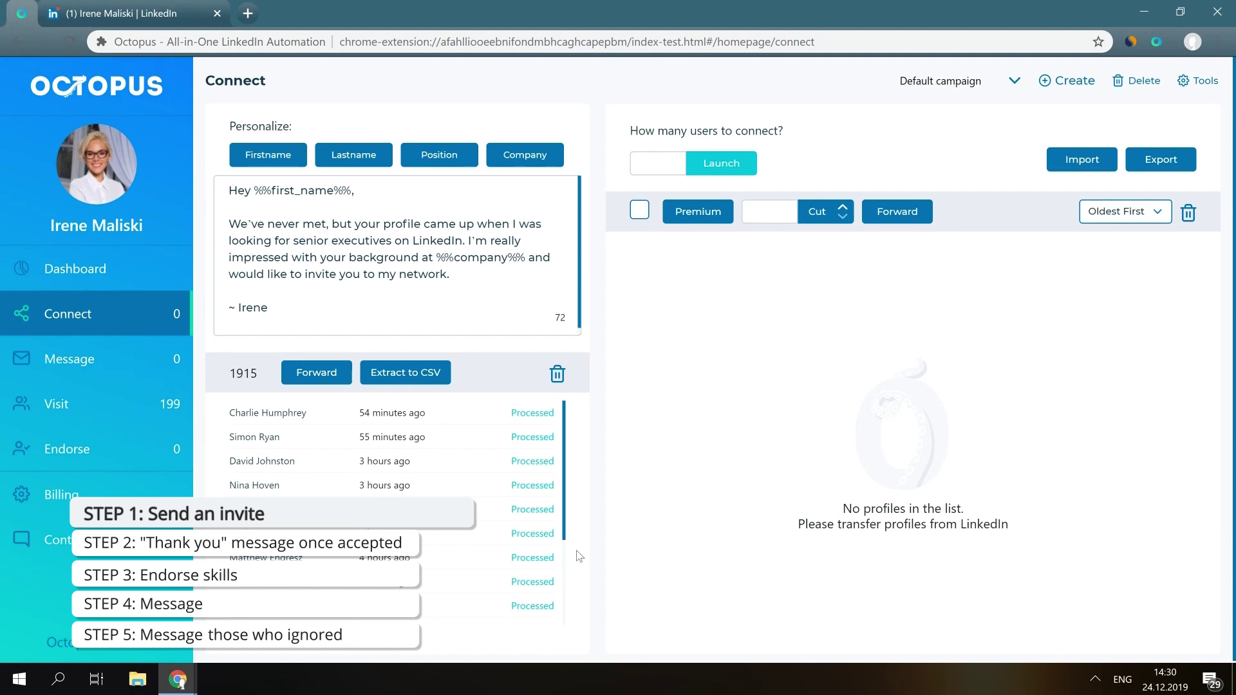
Run a LinkedIn search and narrow the results to People.
click(203, 14)
click(363, 79)
click(453, 124)
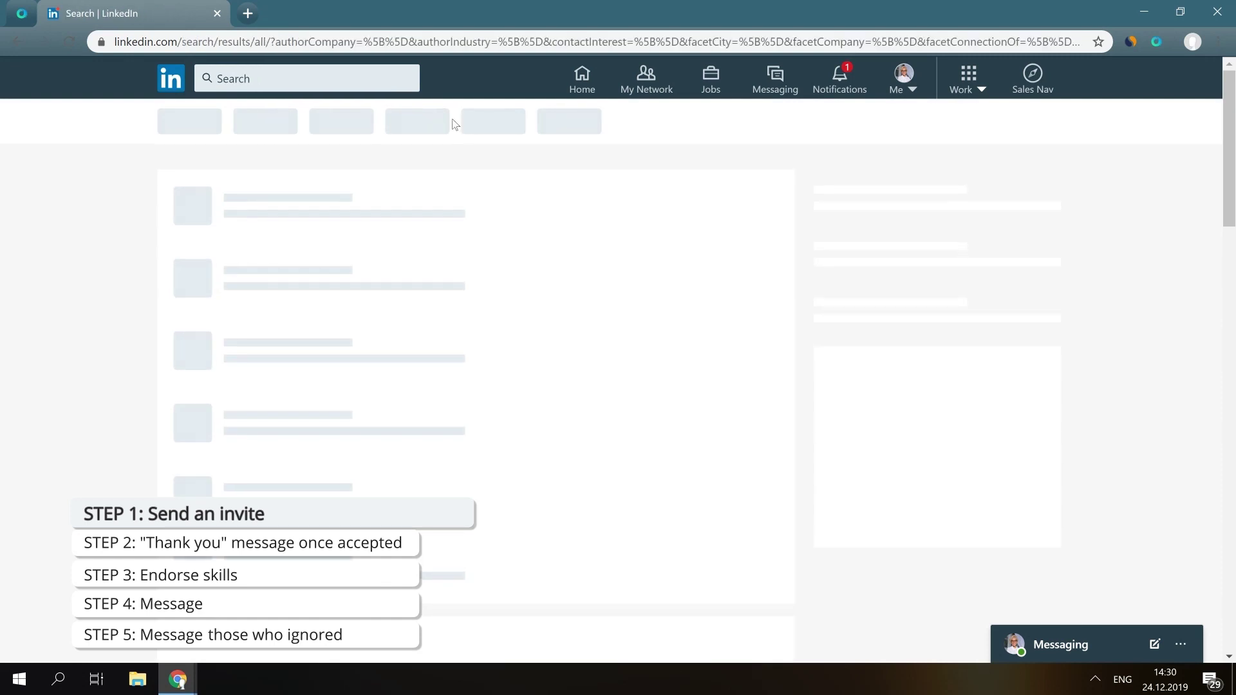
click(185, 122)
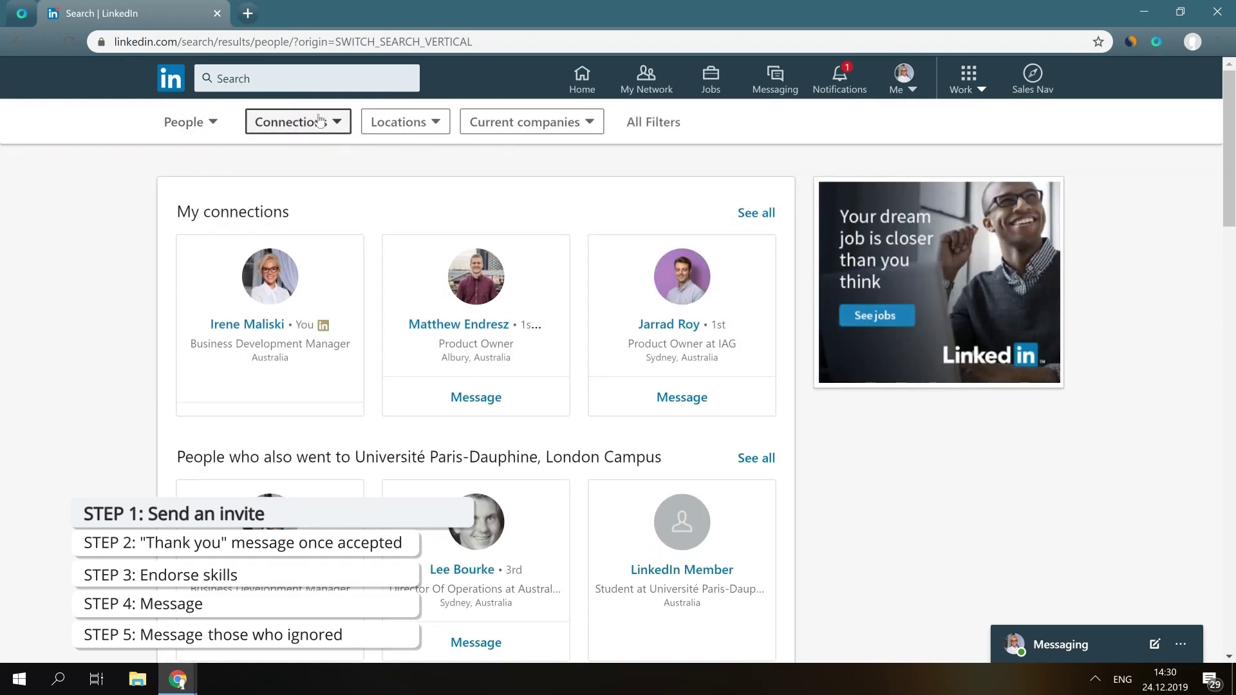
Filter to 2nd-degree connections in Australia with the title CEO.
click(320, 120)
click(266, 193)
click(411, 247)
click(406, 123)
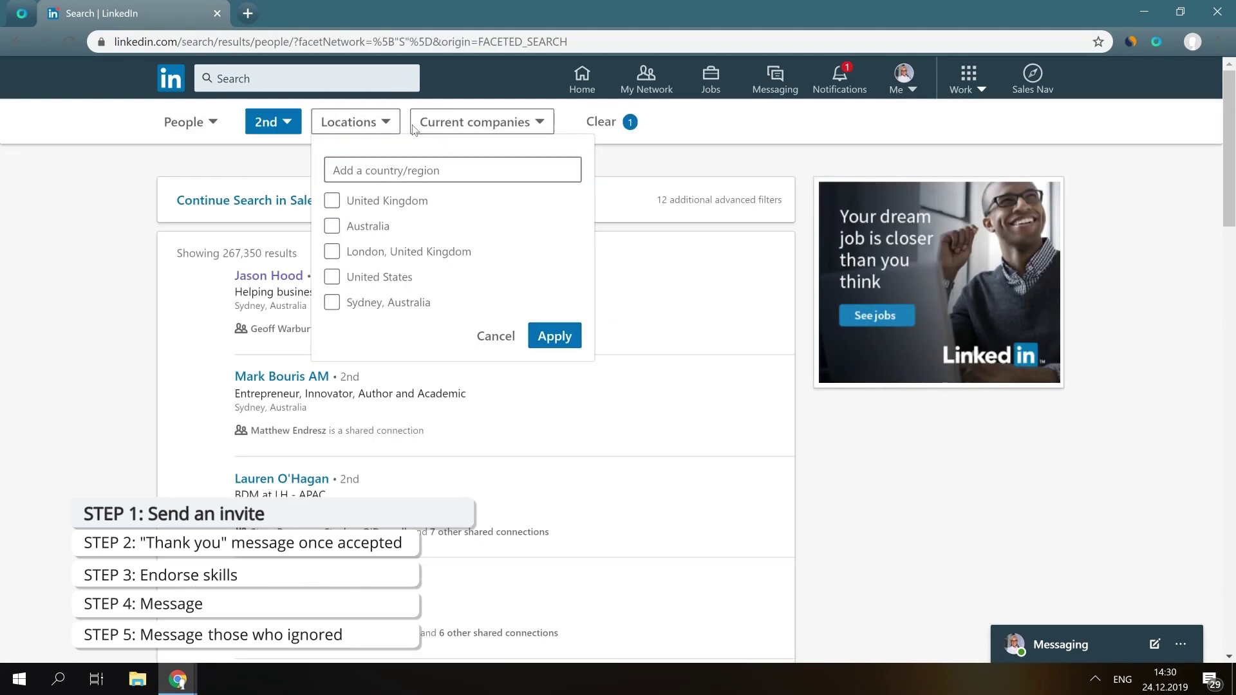
click(331, 226)
click(555, 336)
click(593, 121)
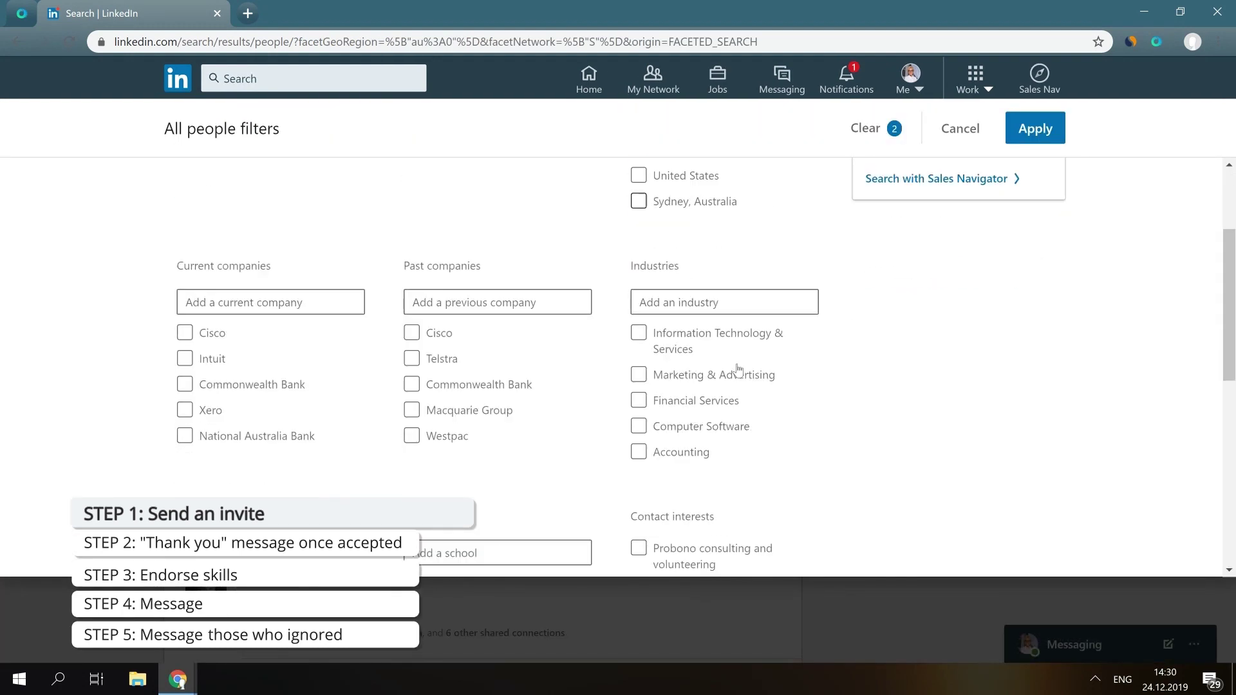
scroll(737, 369, down, 5)
click(475, 483)
text(CEO)
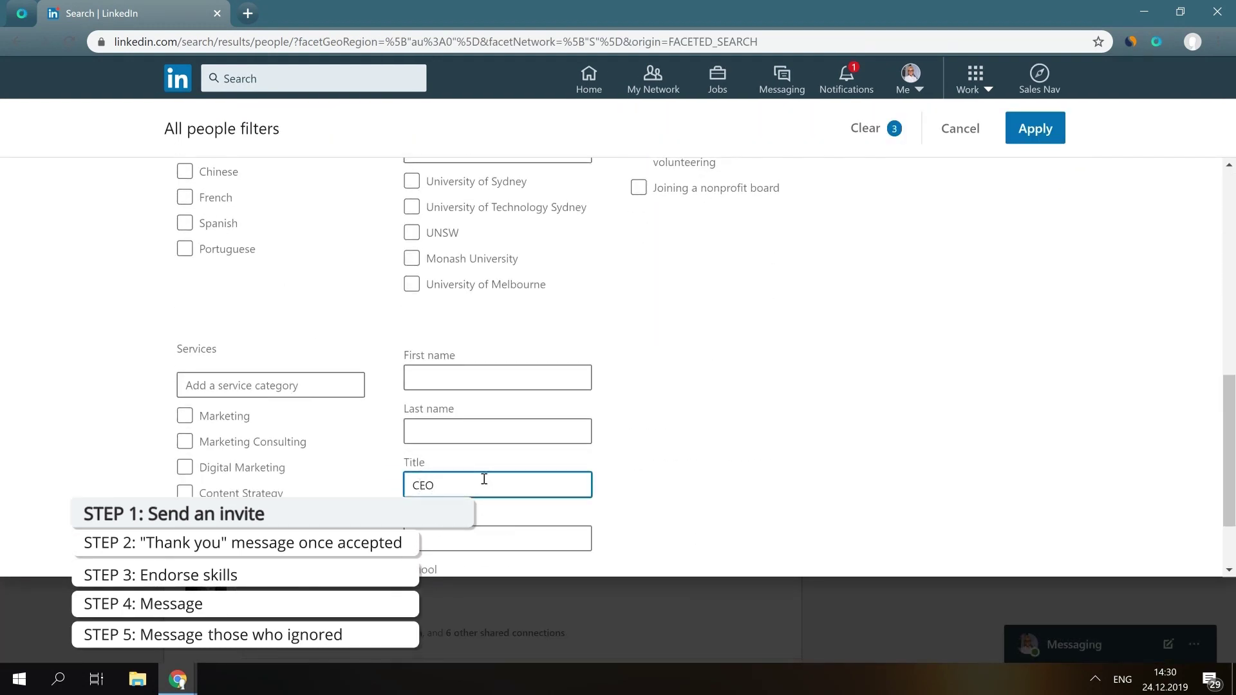
click(1038, 137)
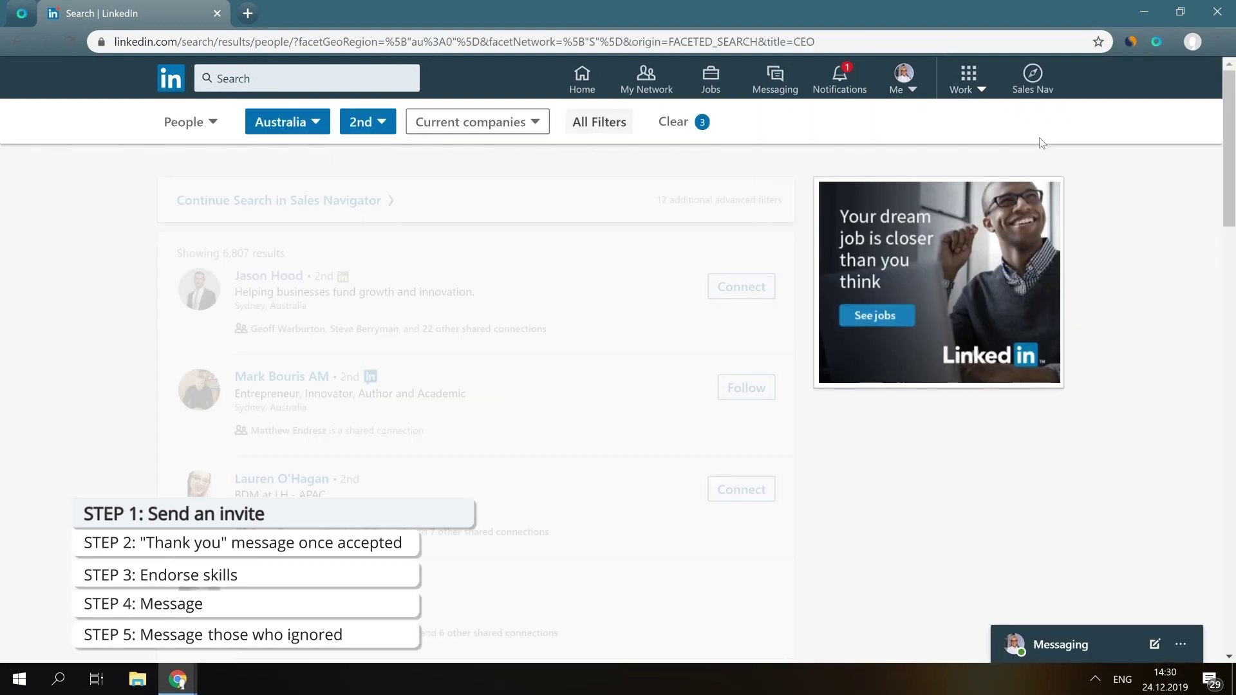
Send 500 search-result profiles to the Funnel 1 Step 1 campaign and open the CRM dashboard.
click(1154, 51)
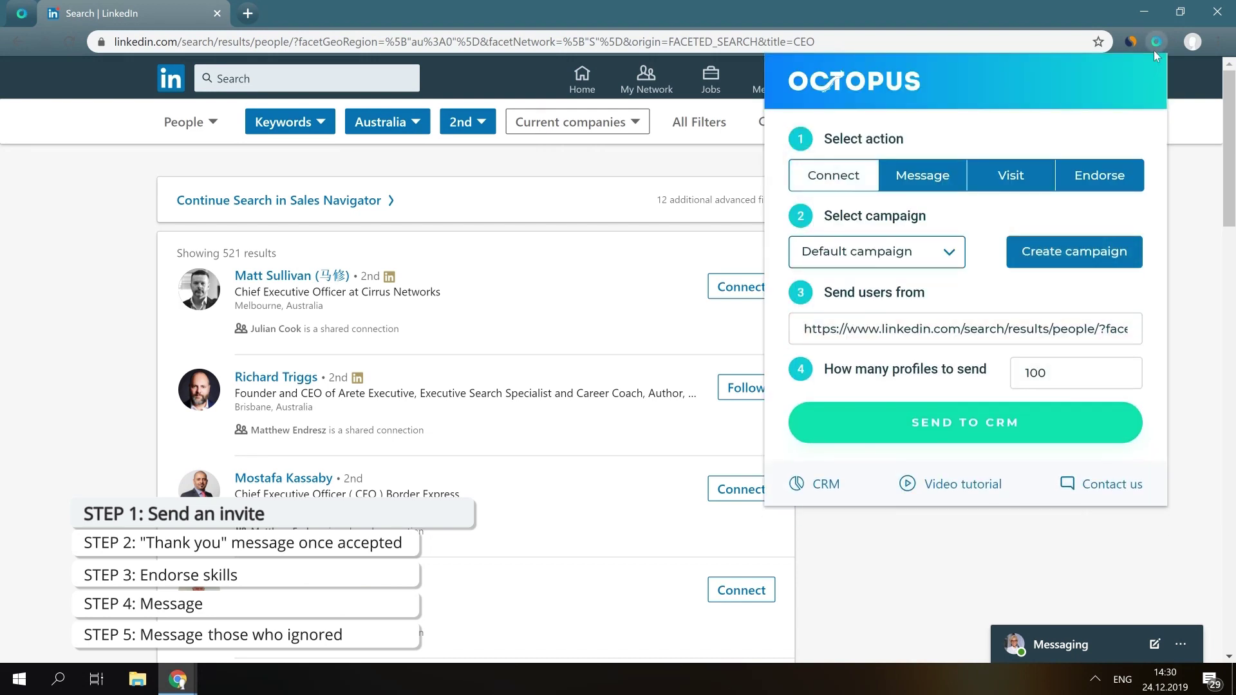
double_click(1036, 372)
text(5)
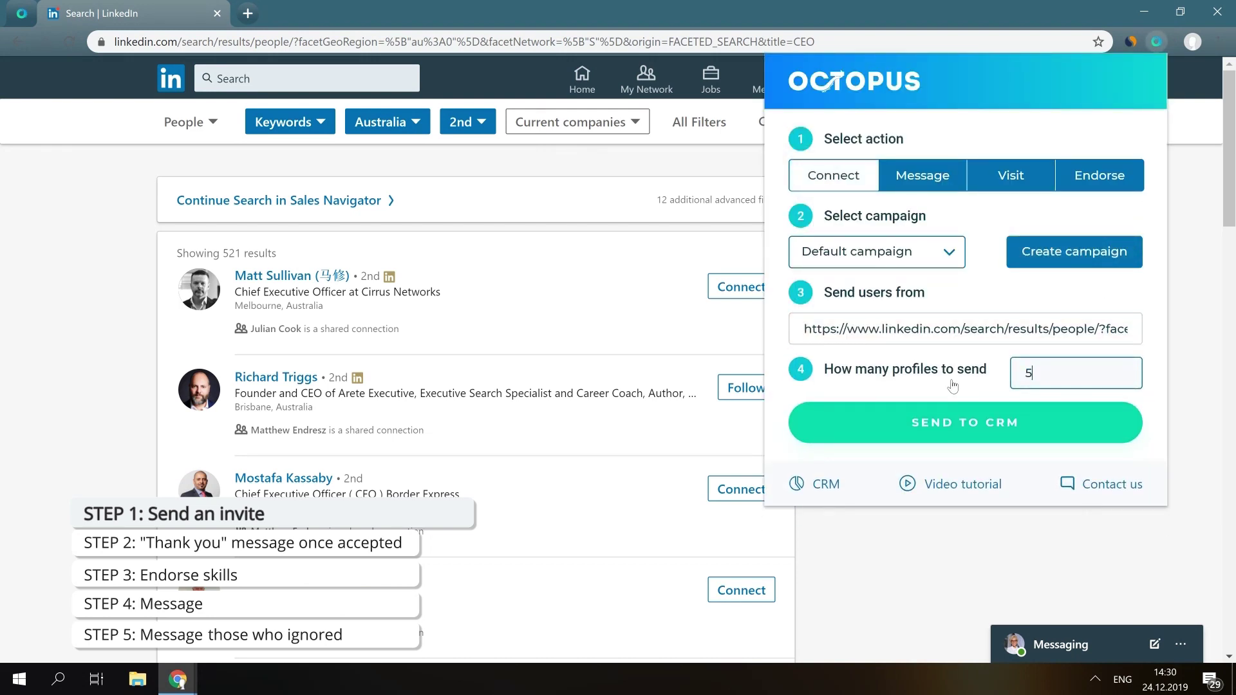
text(00)
click(944, 255)
click(904, 307)
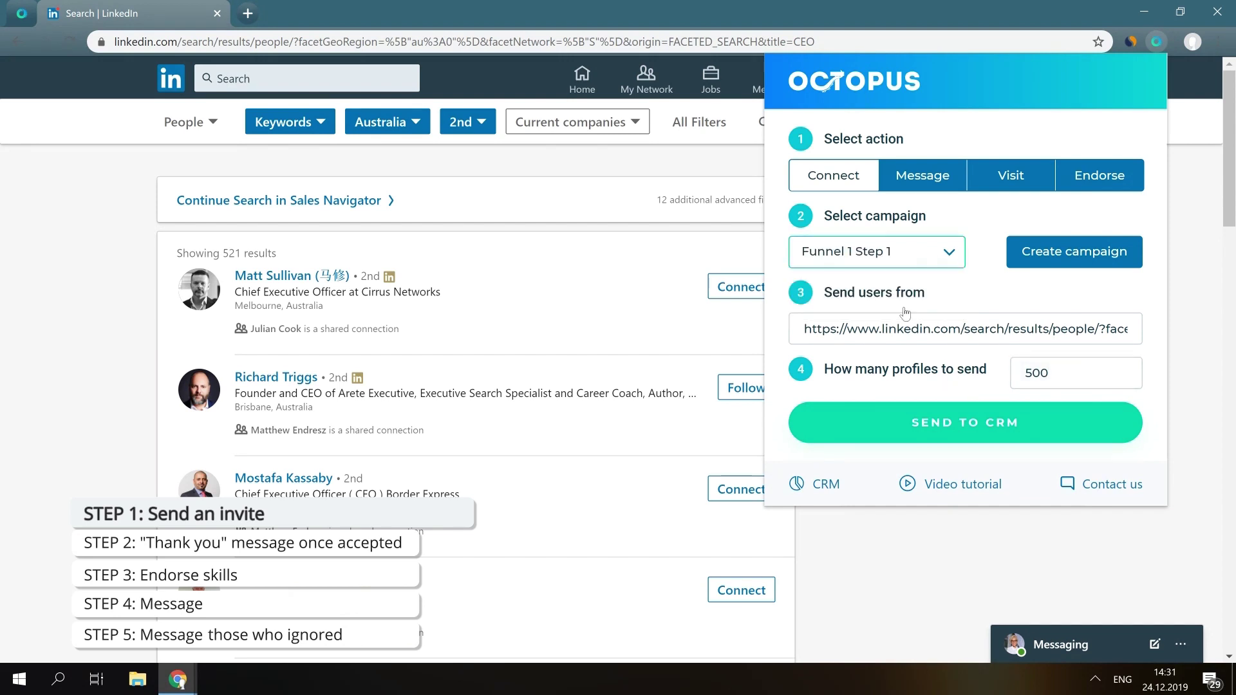
click(958, 427)
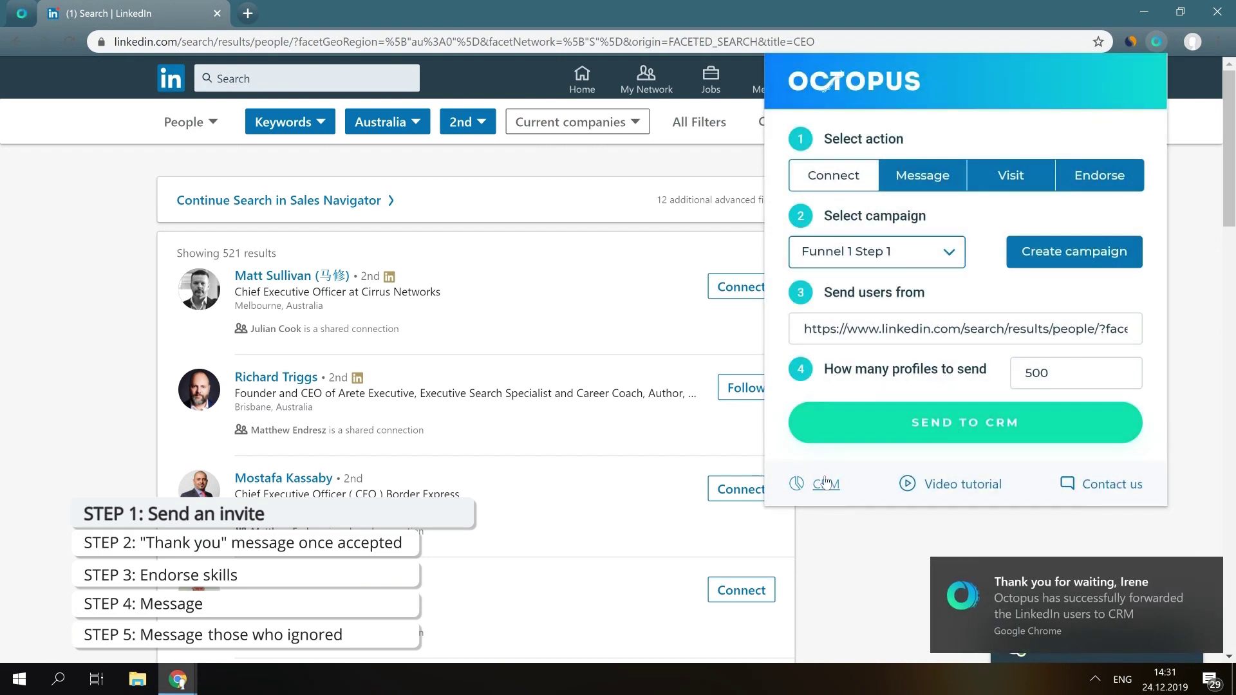
click(821, 485)
Launch connection invitations to 20 profiles in the Funnel 1 Step 1 campaign.
click(488, 276)
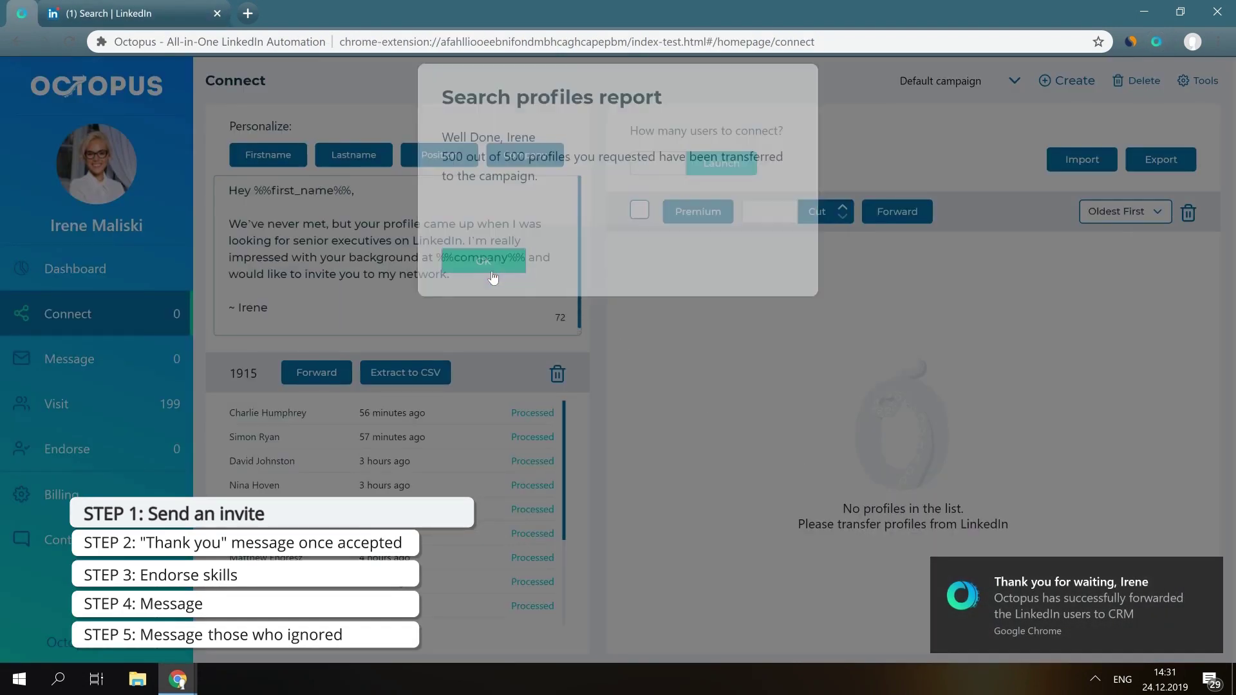
click(943, 85)
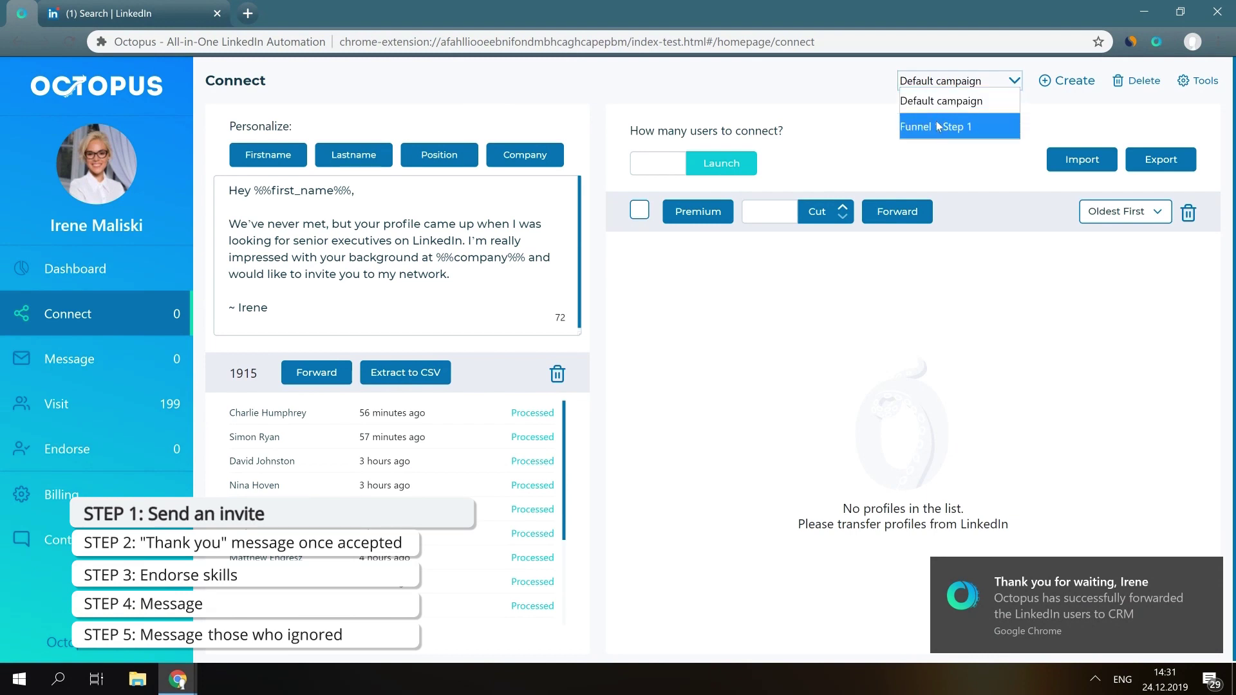
click(938, 125)
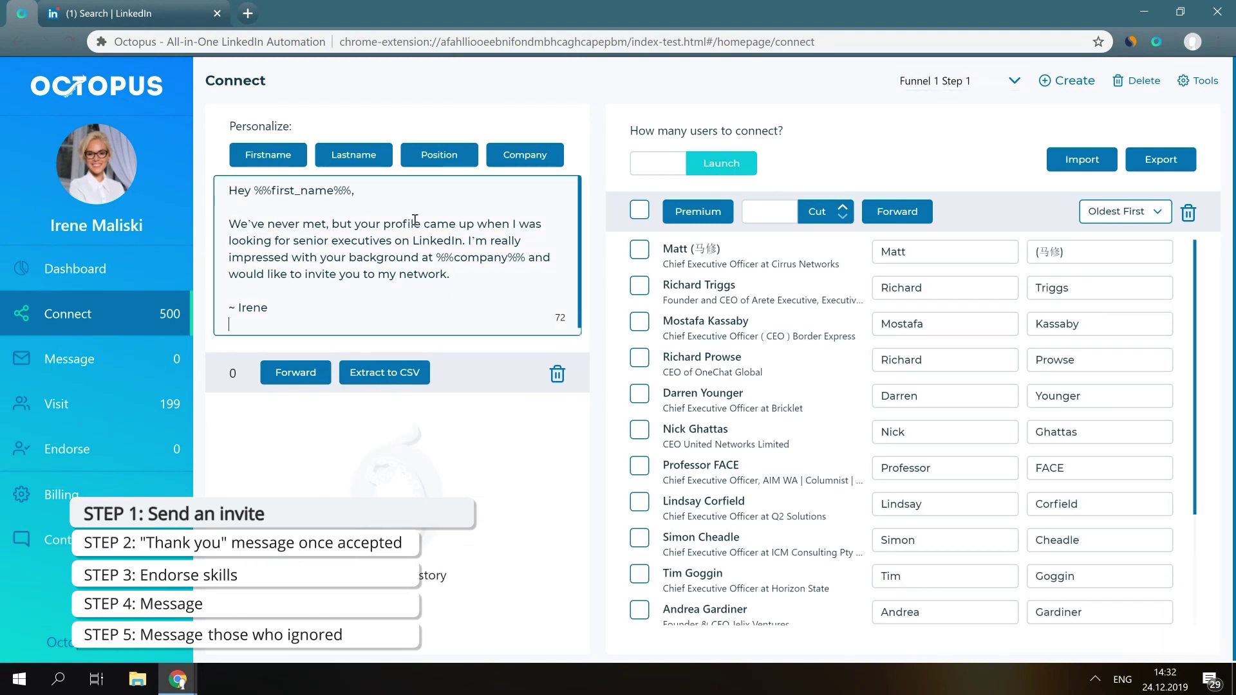
click(668, 164)
text(20)
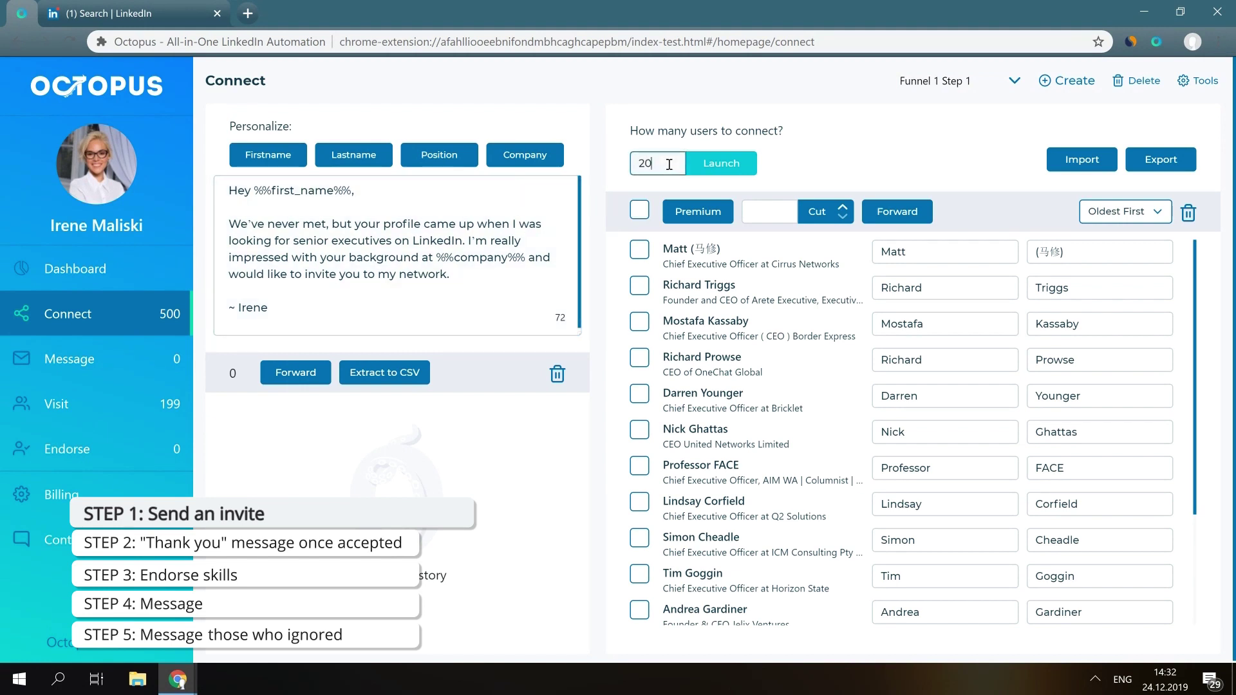
click(698, 172)
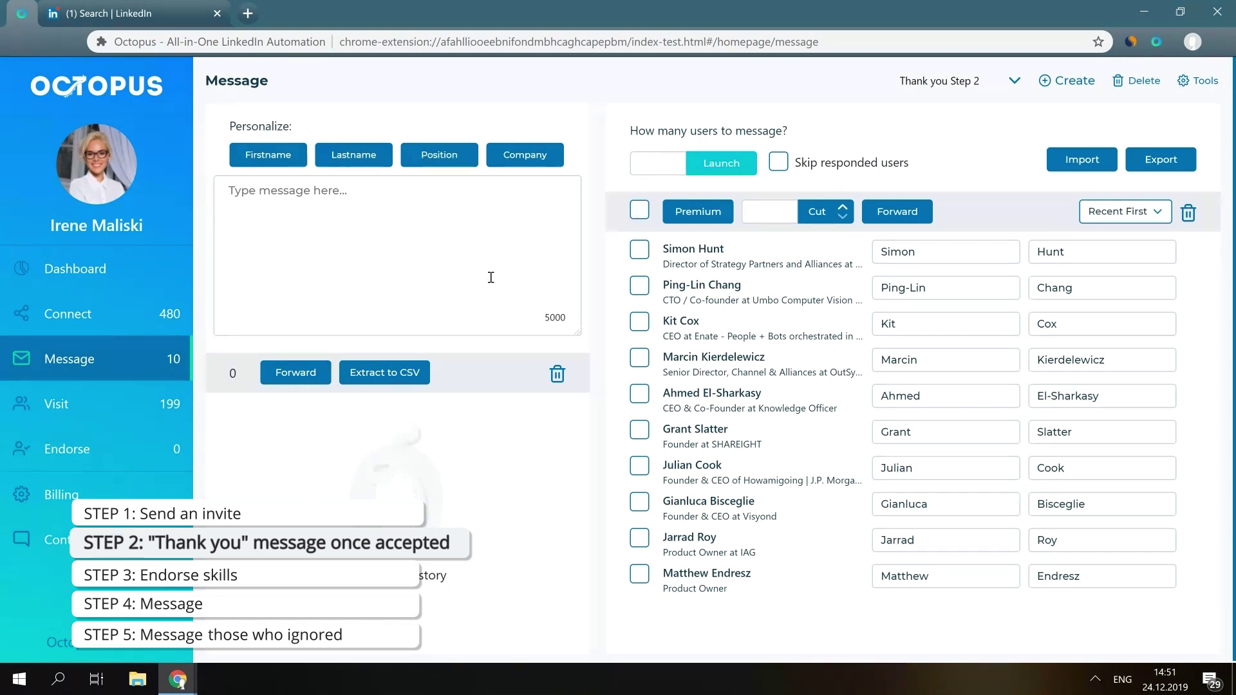
Link the Thank you Step 2 campaign to Endorse Step 3 and save.
click(1206, 85)
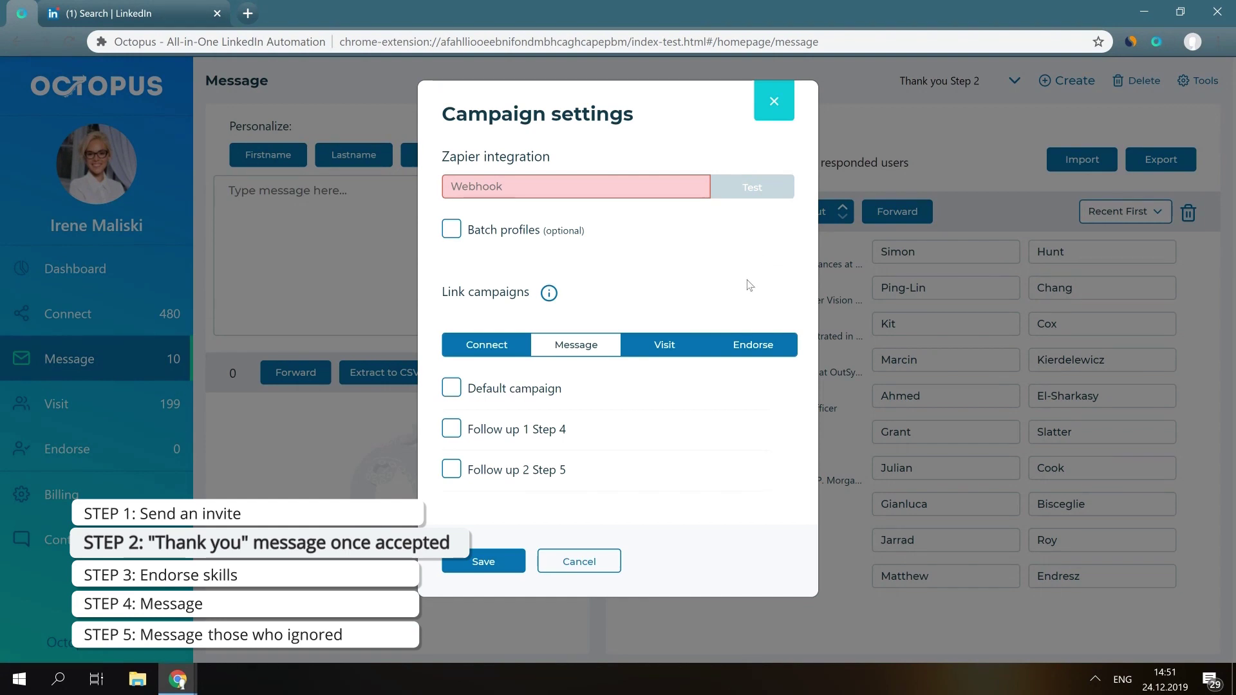
click(749, 348)
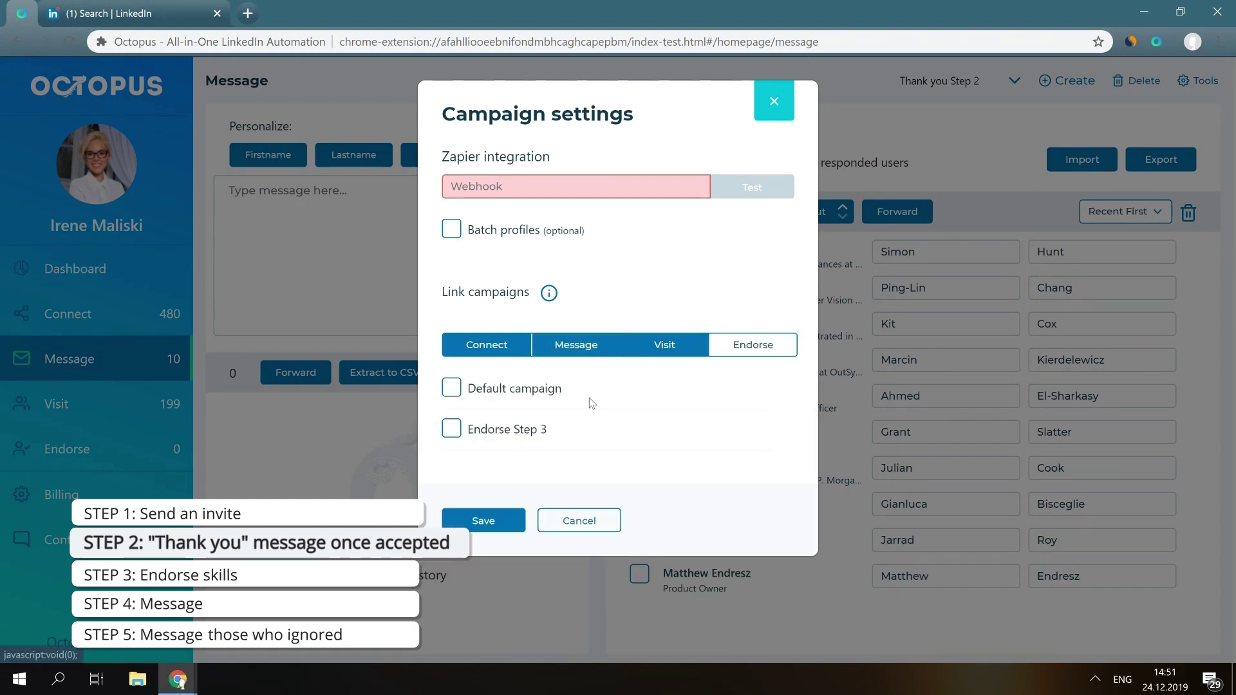
click(451, 429)
click(486, 521)
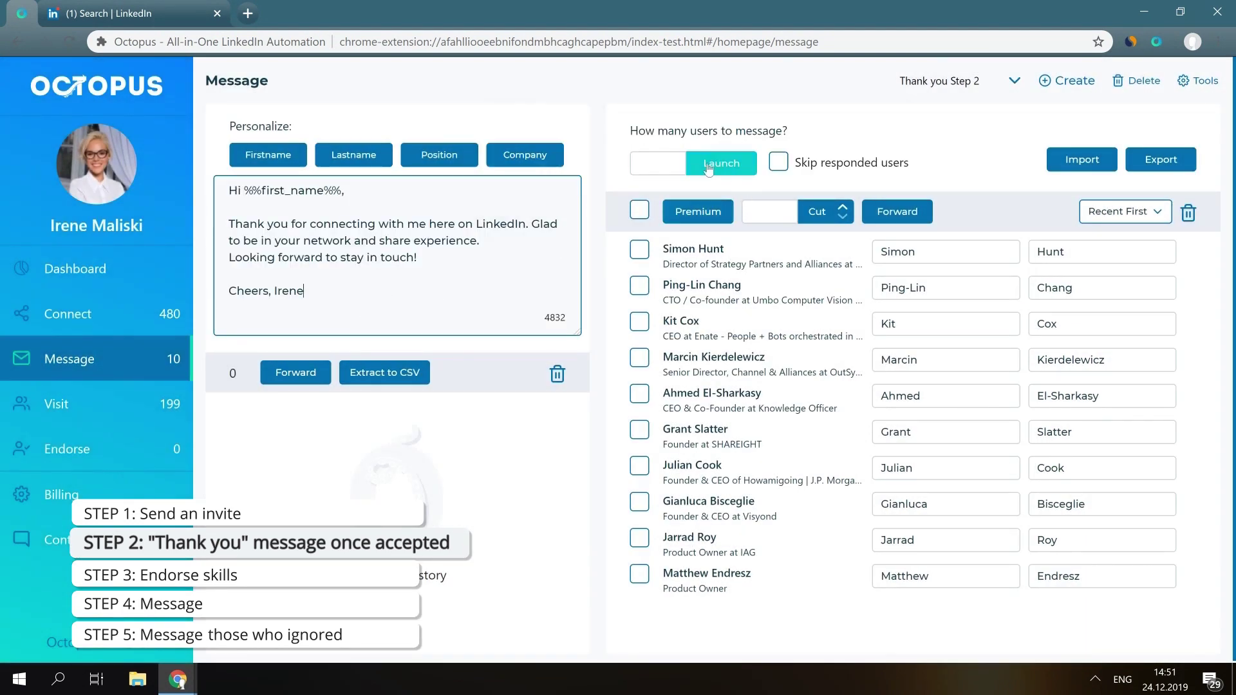
Launch the thank-you message to 10 contacts, then go to the Endorse page.
click(651, 162)
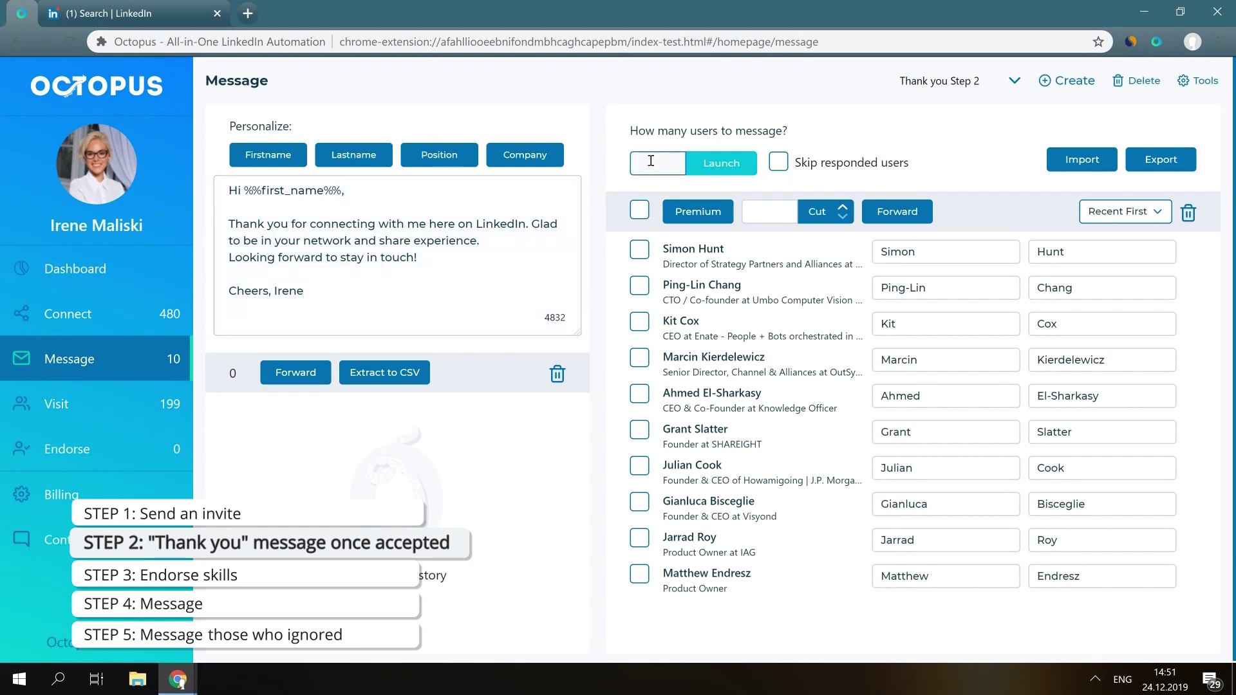
text(10)
click(706, 165)
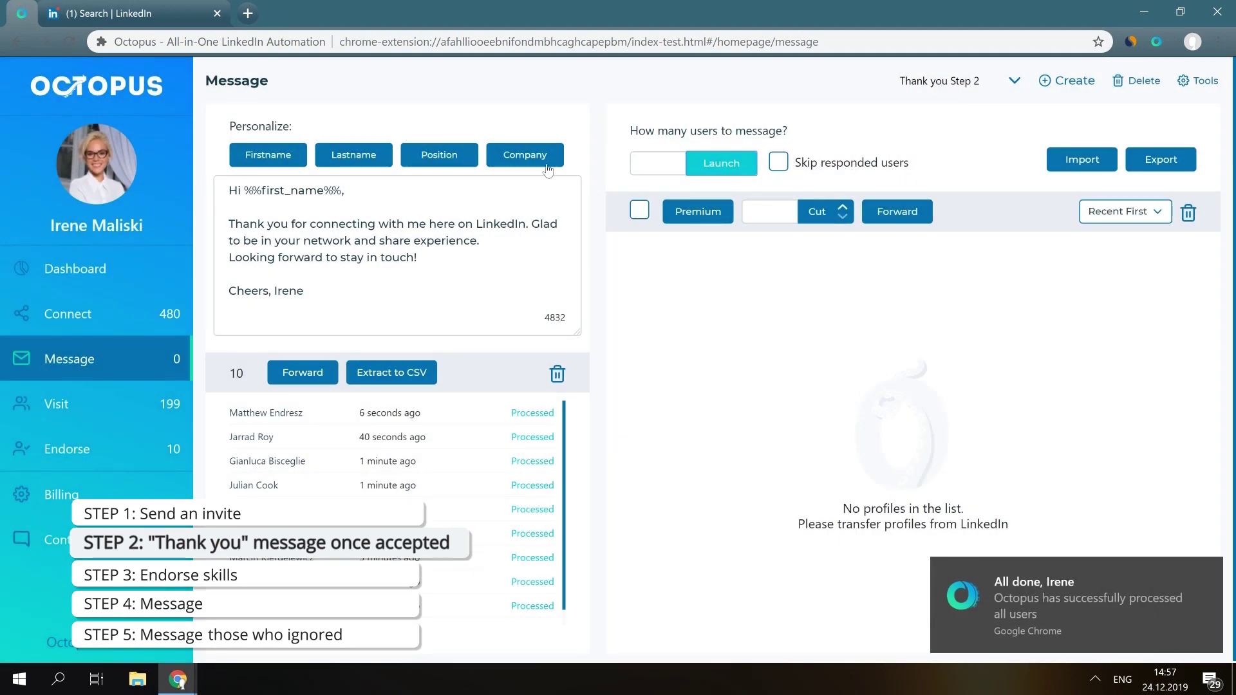
click(117, 443)
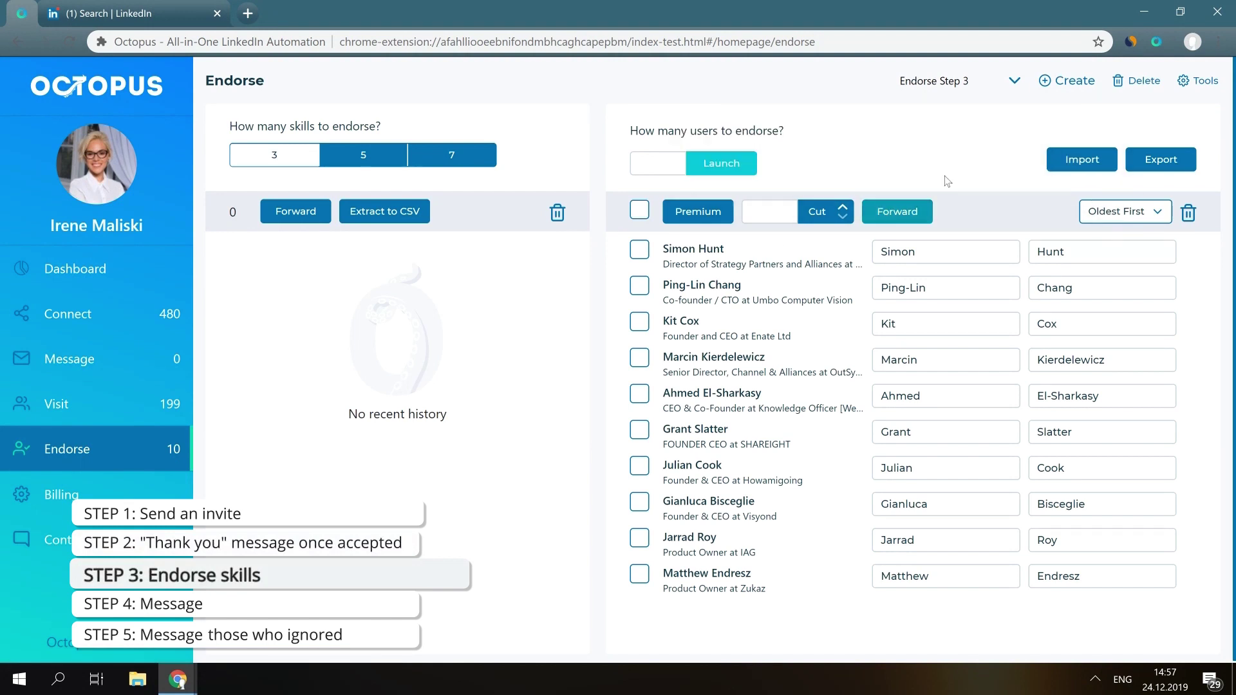
Link Endorse Step 3 to Follow up 1 Step 4, save, and launch endorsing for 10 contacts.
click(1207, 83)
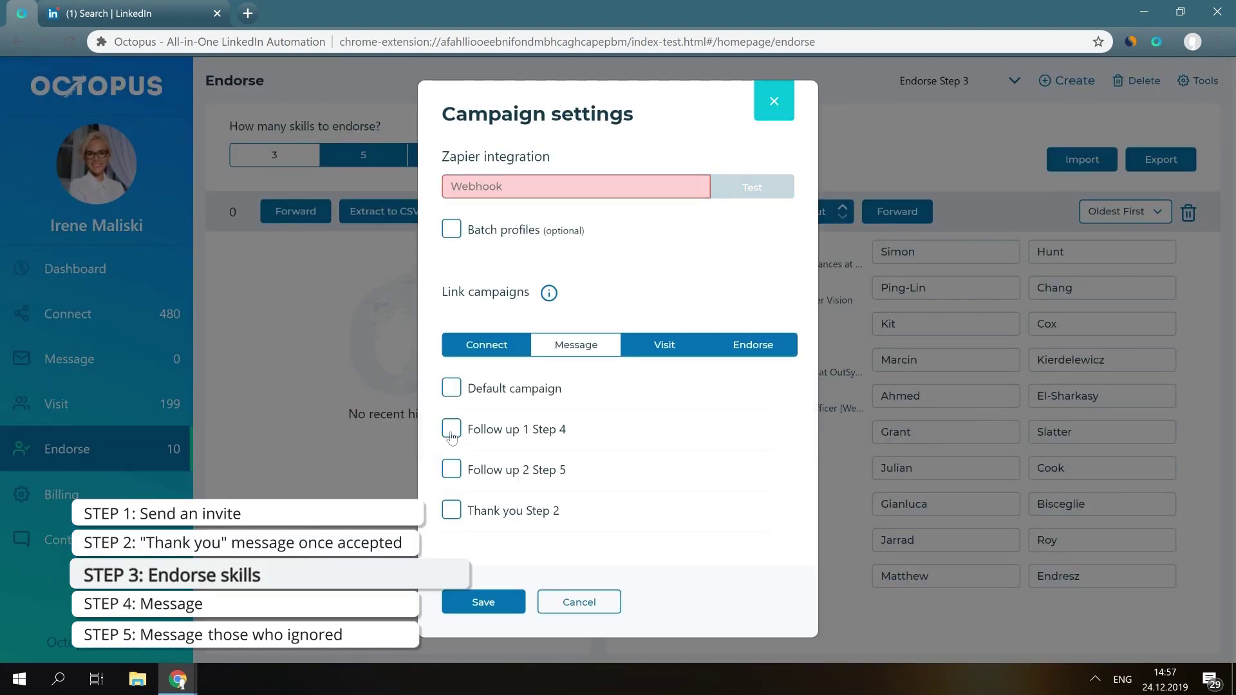
click(450, 431)
click(493, 598)
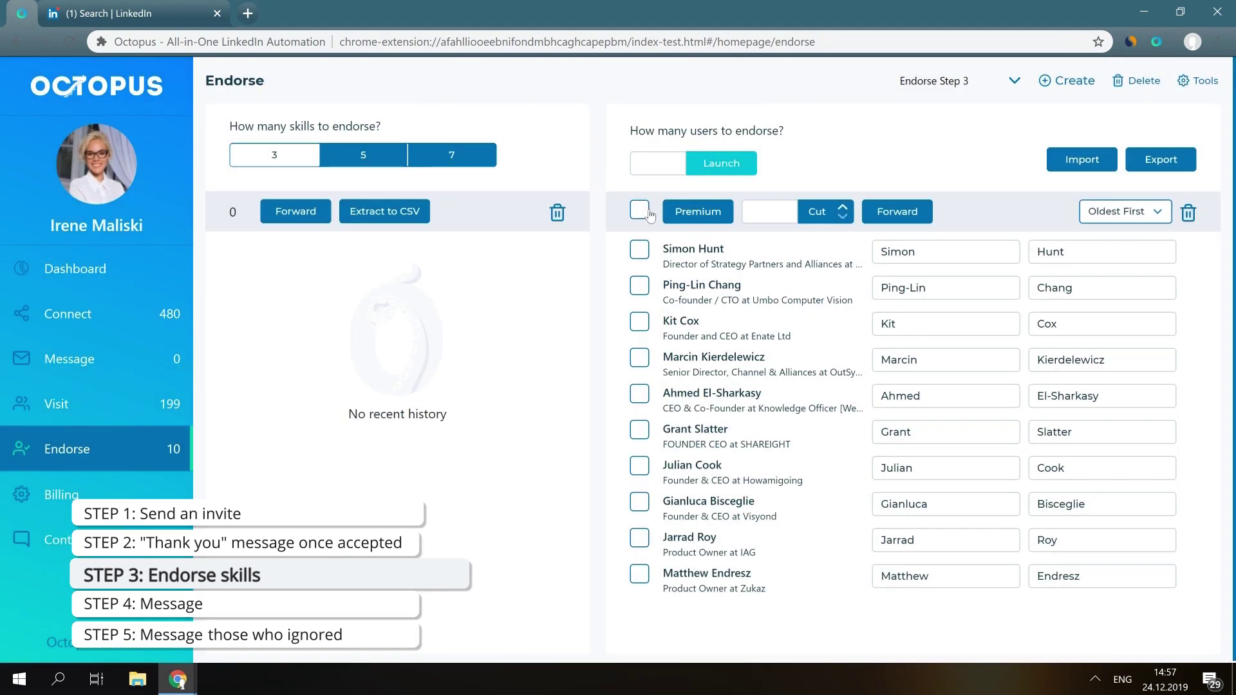
click(666, 164)
text(0)
click(750, 166)
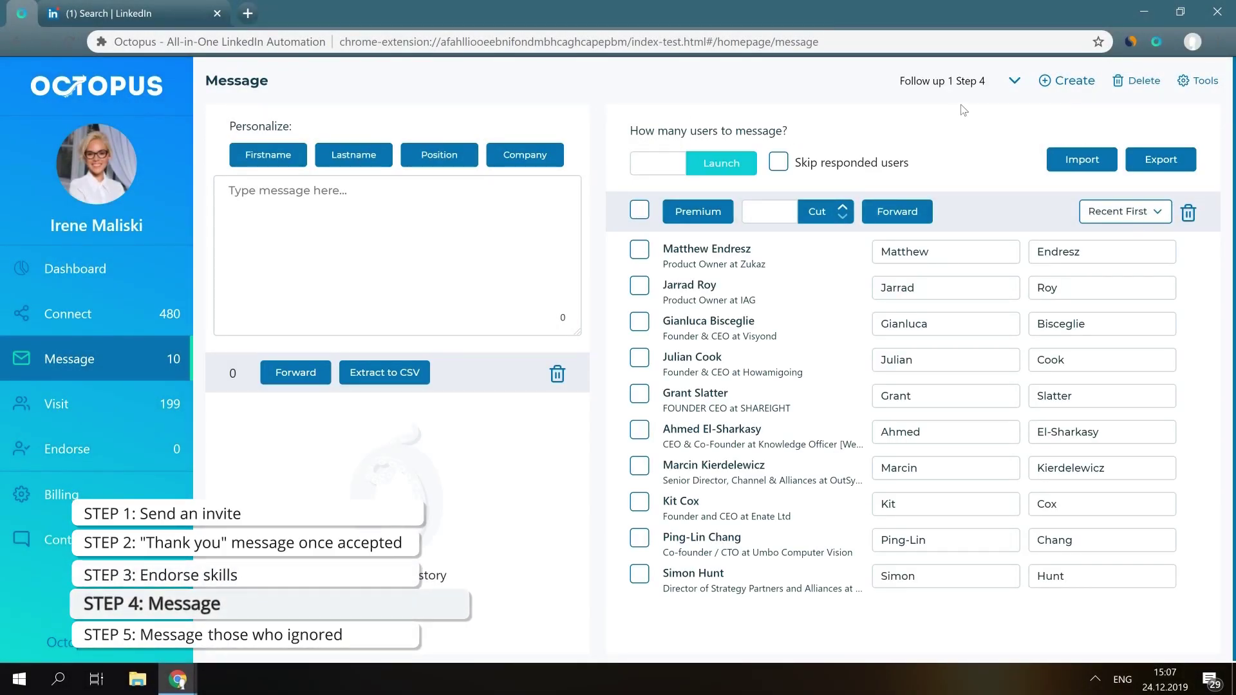
Link Follow up 1 Step 4 to Follow up 2 Step 5, save, and launch the follow-up to 10 contacts.
click(967, 81)
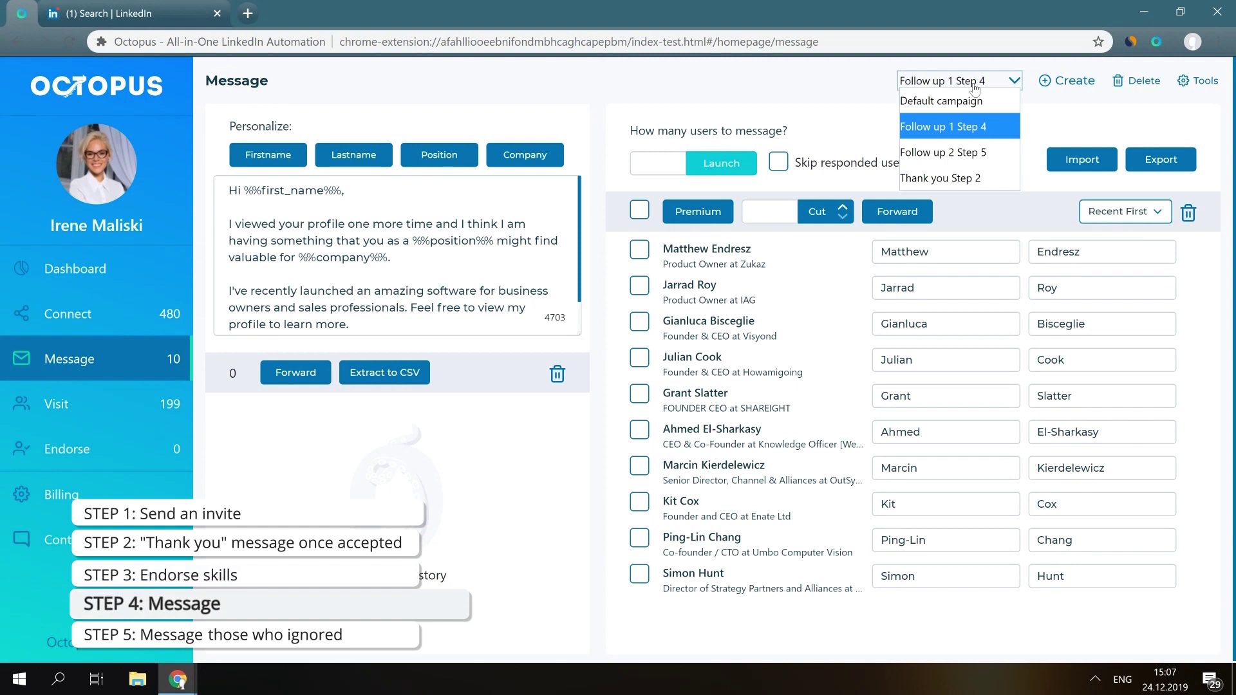
click(970, 129)
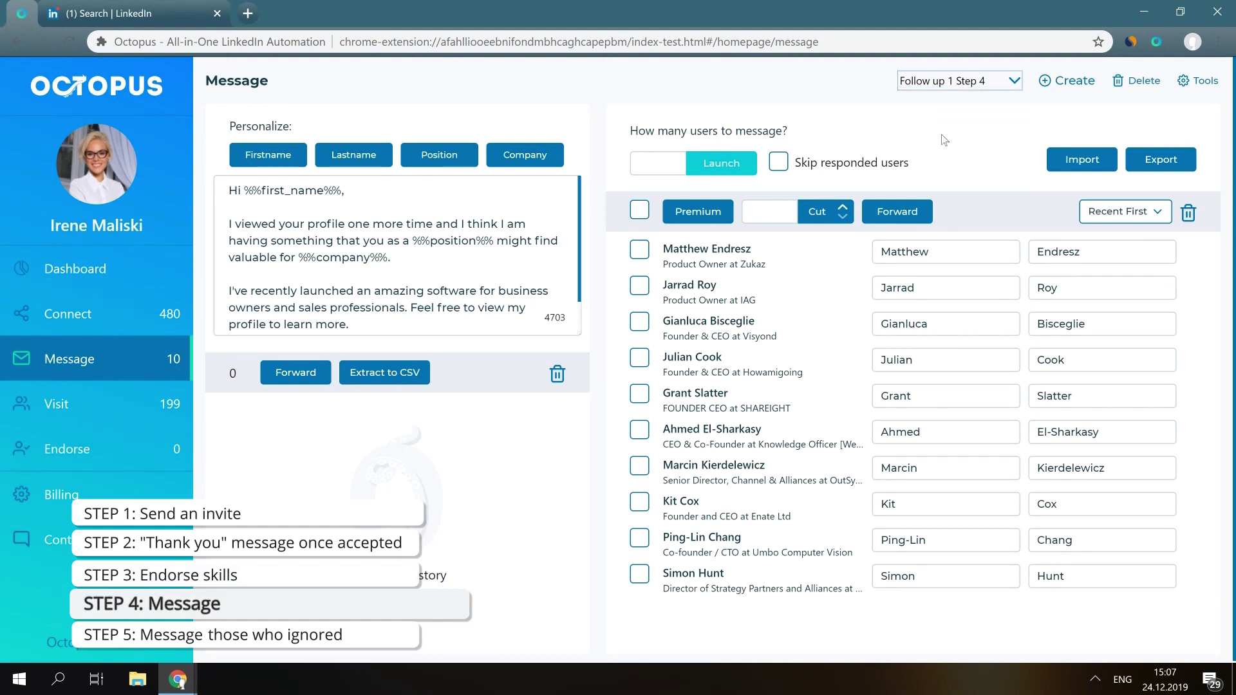
click(1201, 85)
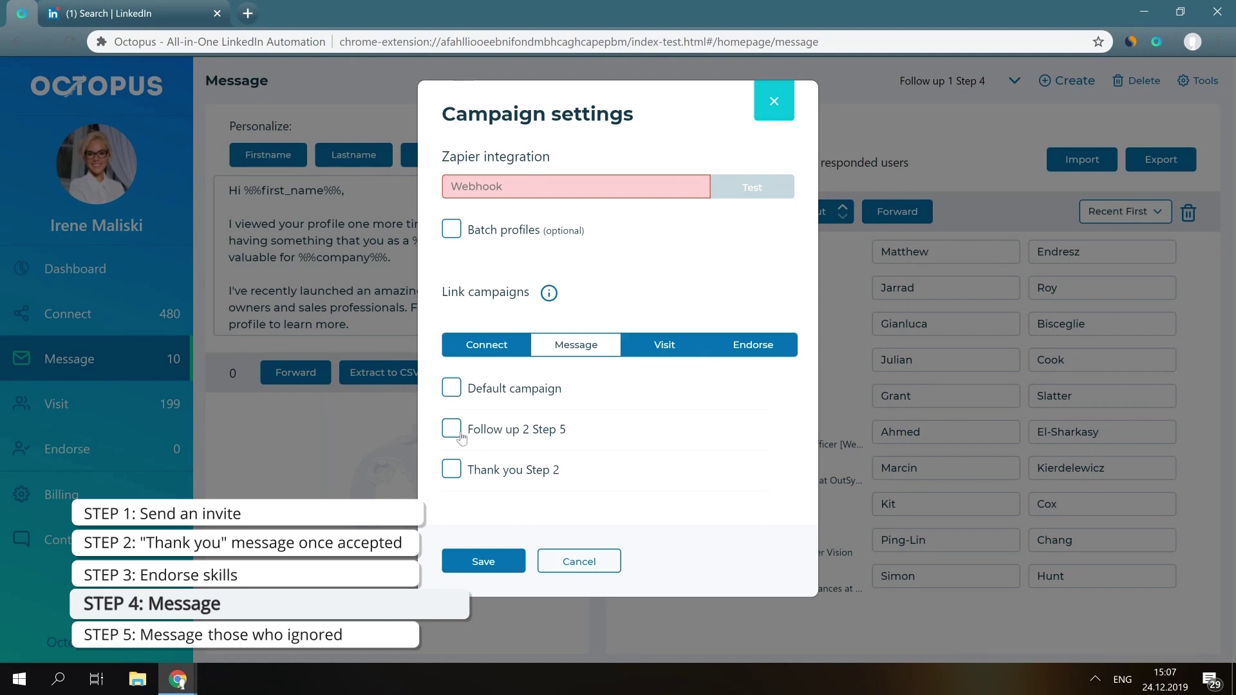
click(451, 429)
click(483, 558)
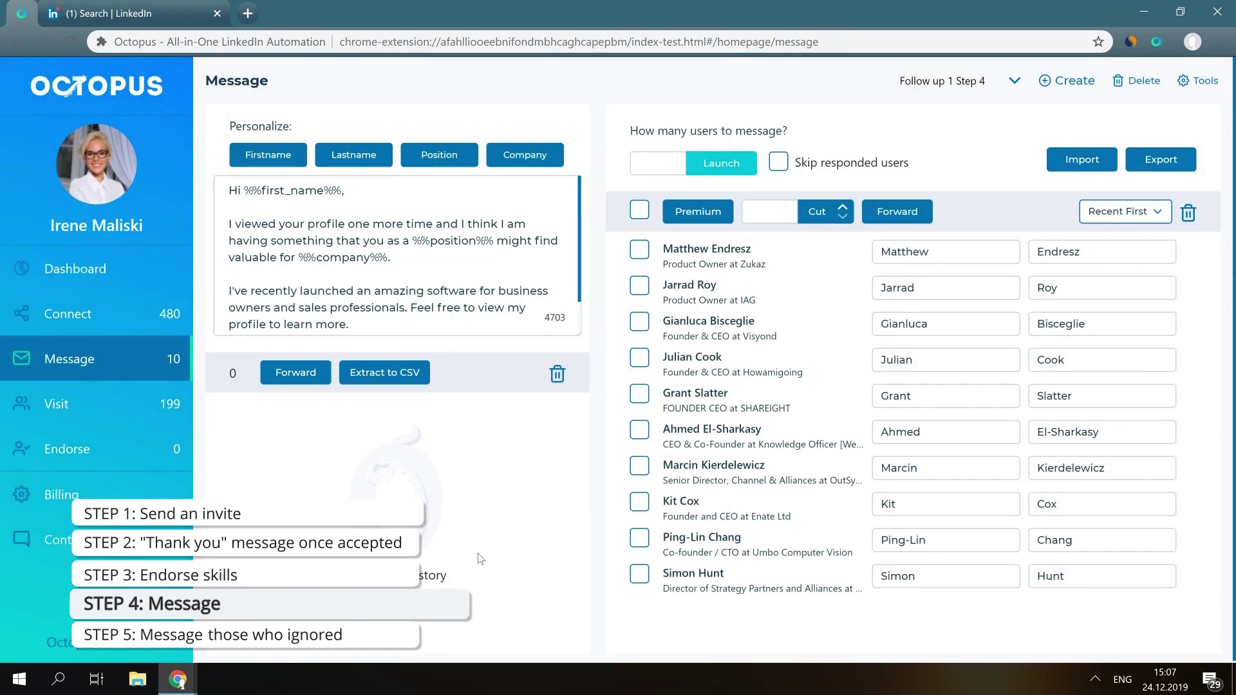
click(661, 168)
text(10)
click(717, 168)
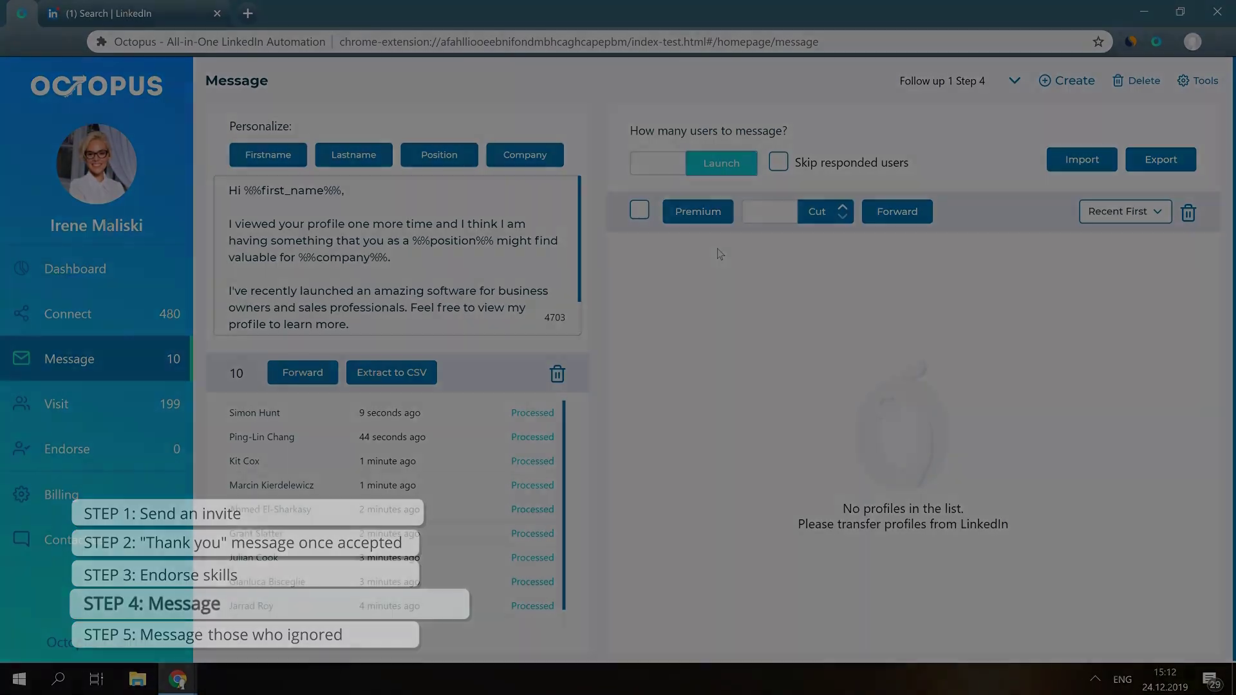
Switch to the Follow up 2 Step 5 campaign and enable Skip responded users.
click(967, 80)
click(943, 150)
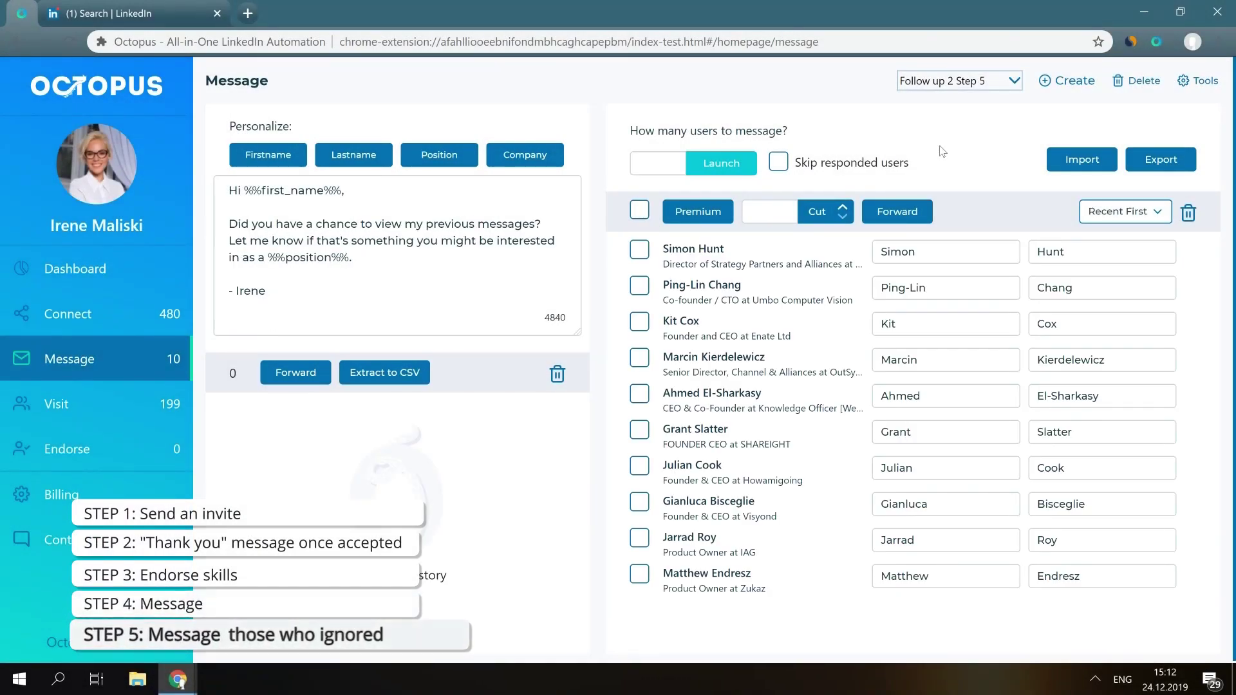
click(779, 164)
Launch the final follow-up for 10 contacts, then stop the run after one message.
click(660, 166)
text(1)
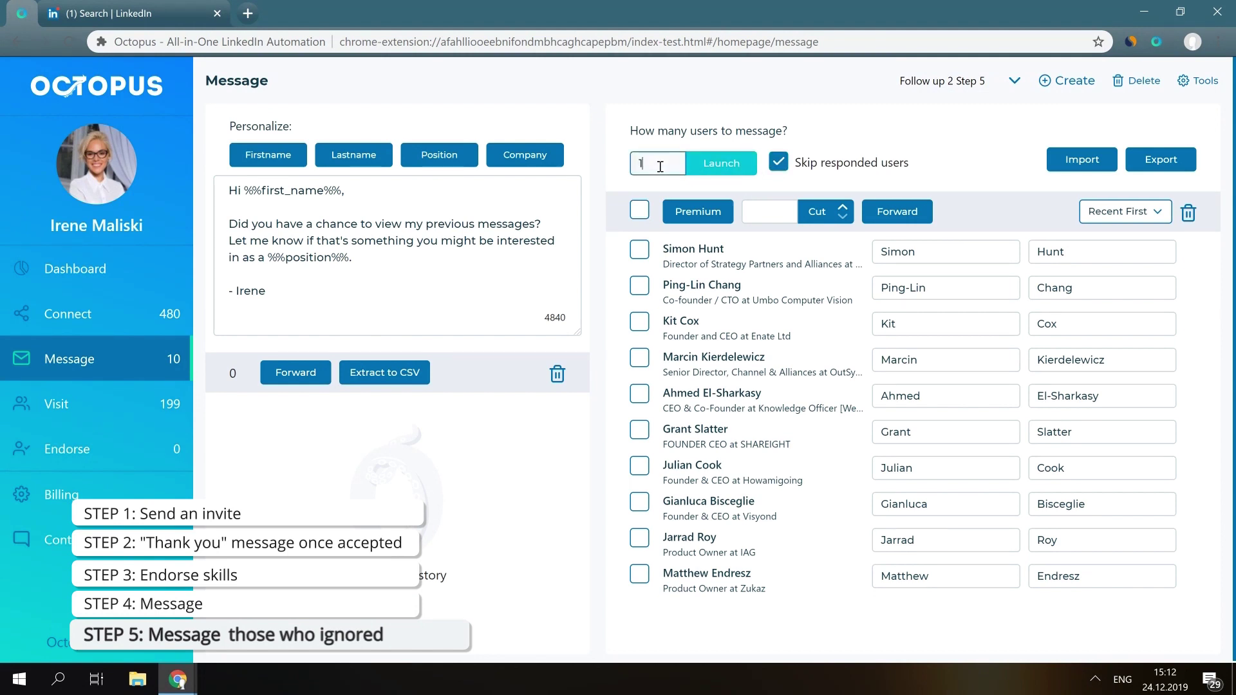
text(0)
click(702, 167)
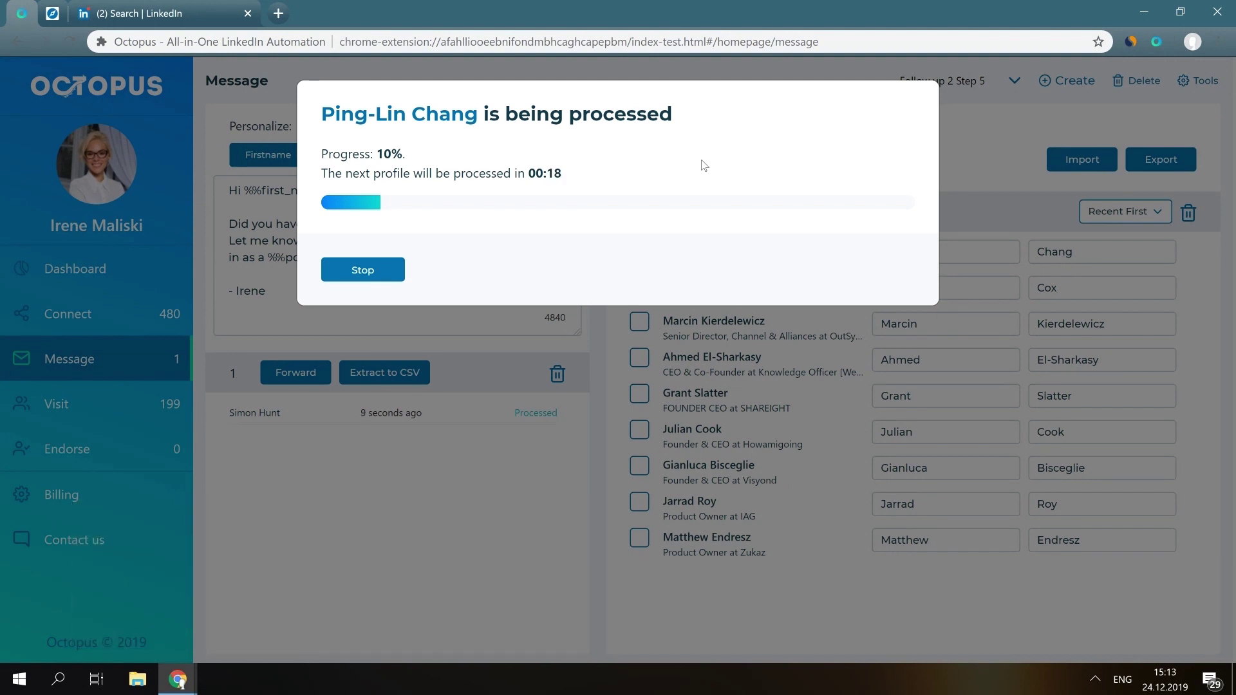
click(329, 261)
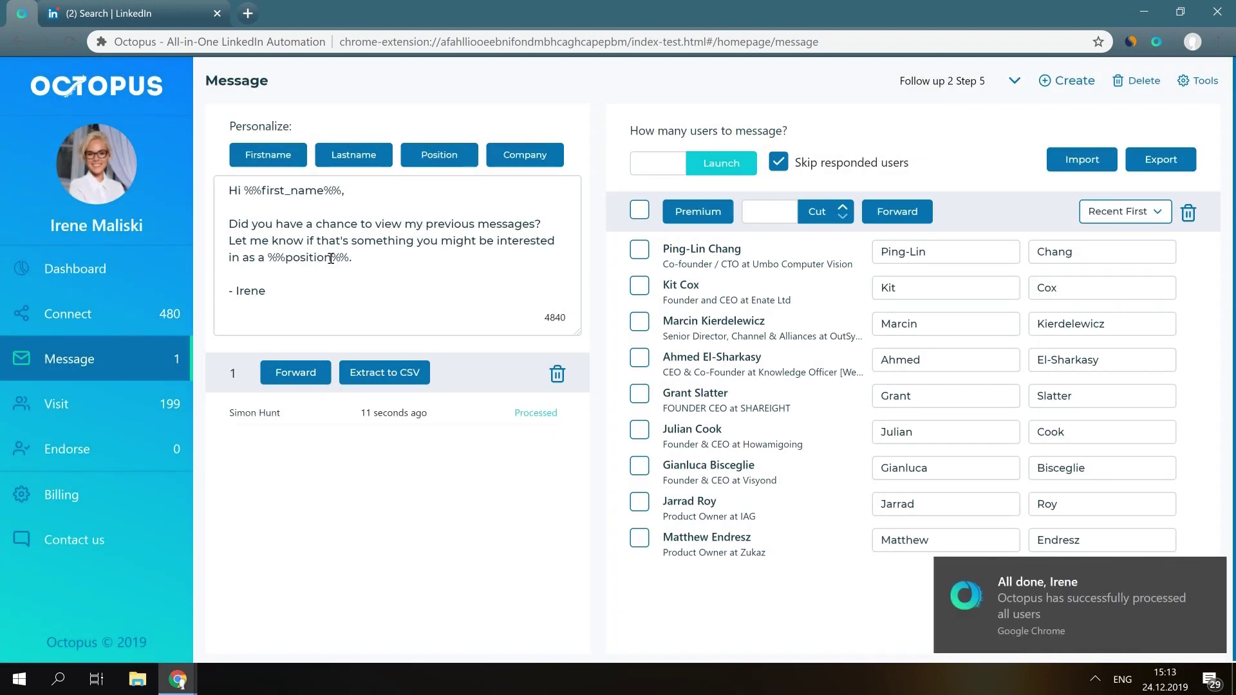